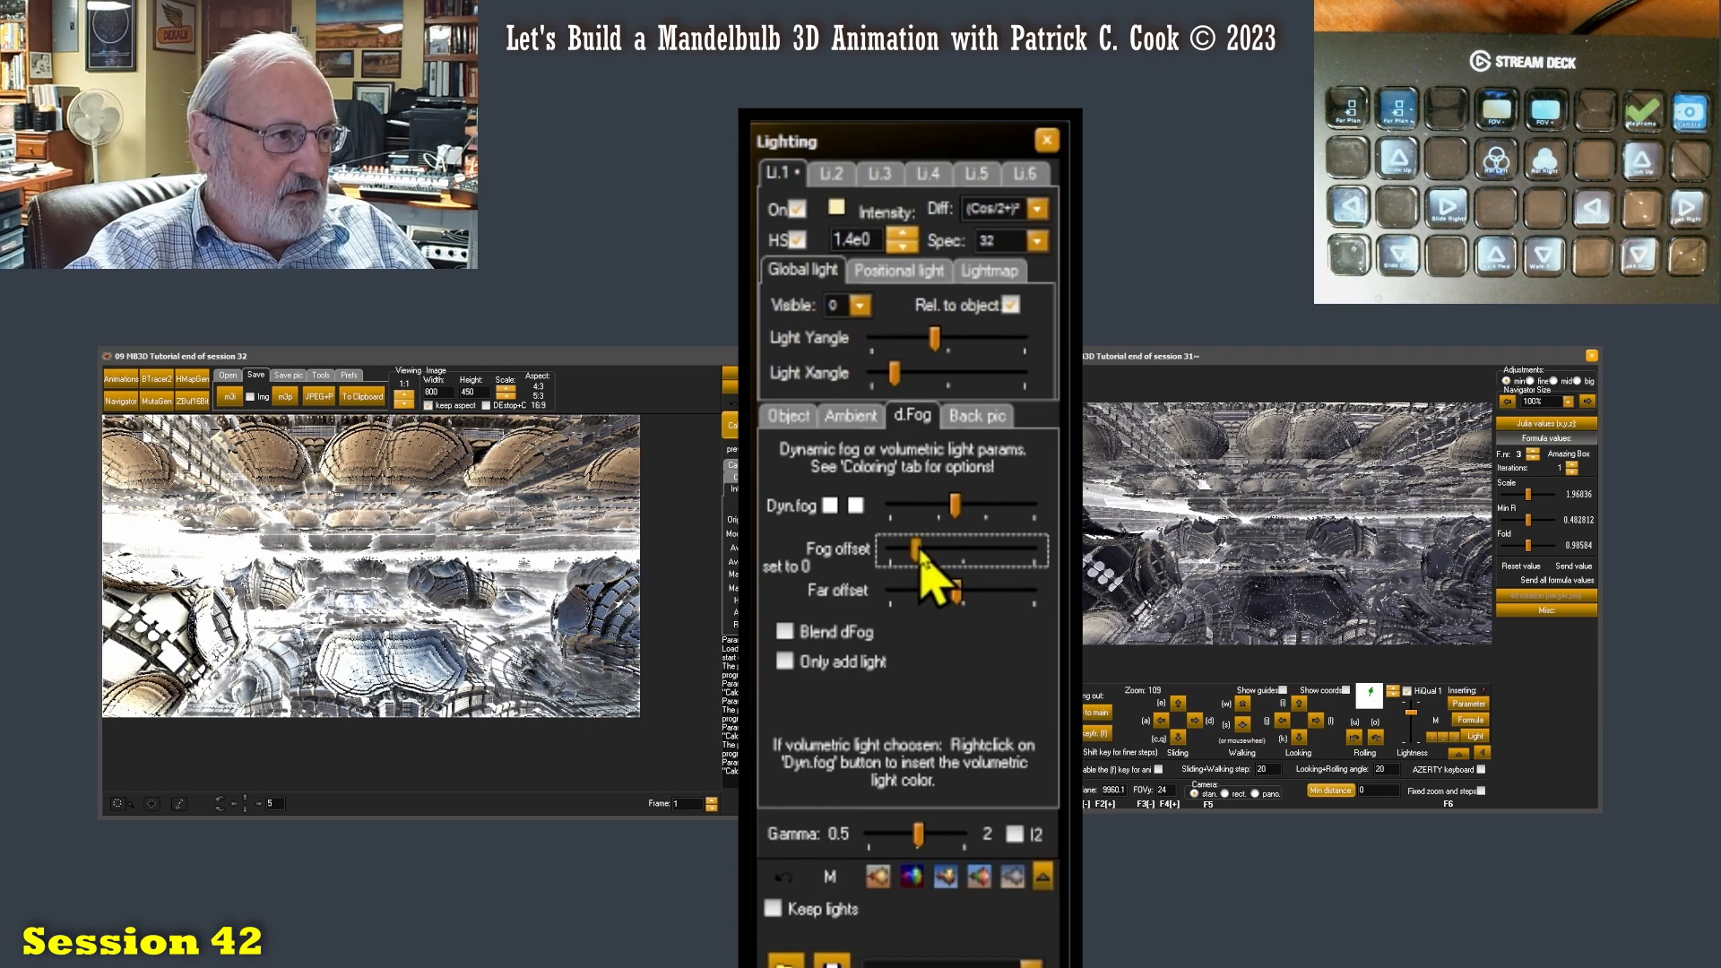
Step: Adjust the dynamic fog amount slightly and raise the far offset to just past the middle of its range
{"action": "left_click", "coordinate": [954, 507]}
{"action": "left_click_drag", "start_coordinate": [953, 508], "coordinate": [953, 508]}
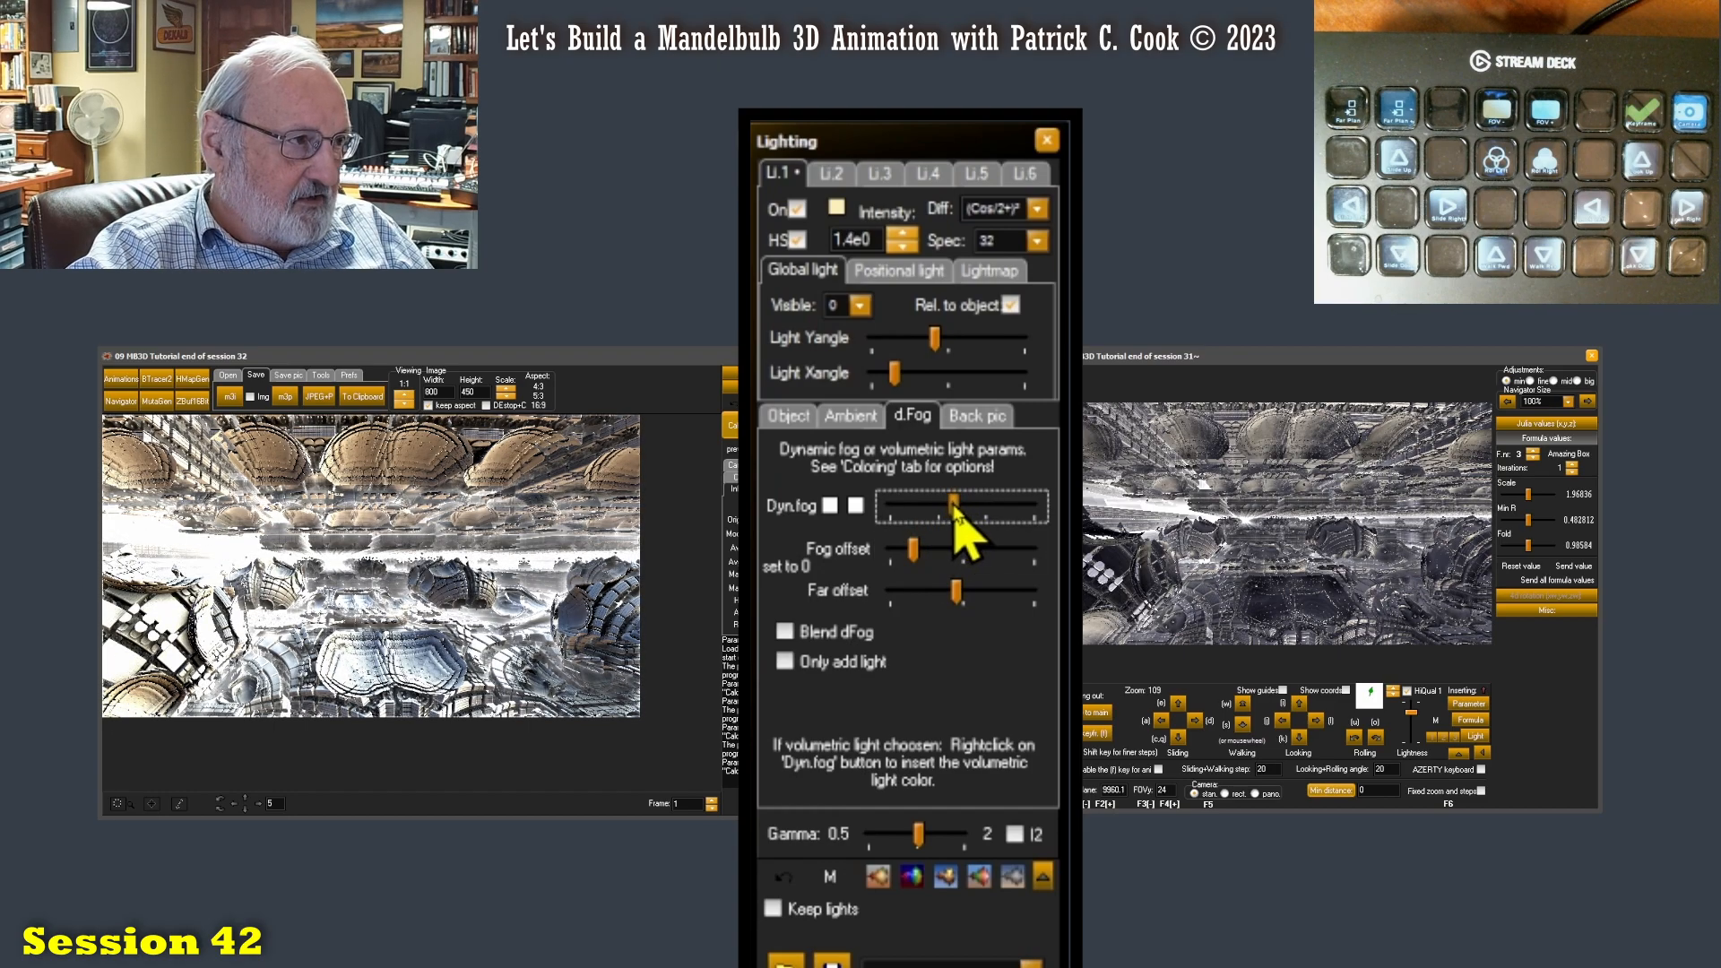
{"action": "left_click", "coordinate": [955, 590]}
{"action": "left_click_drag", "start_coordinate": [955, 590], "coordinate": [930, 592]}
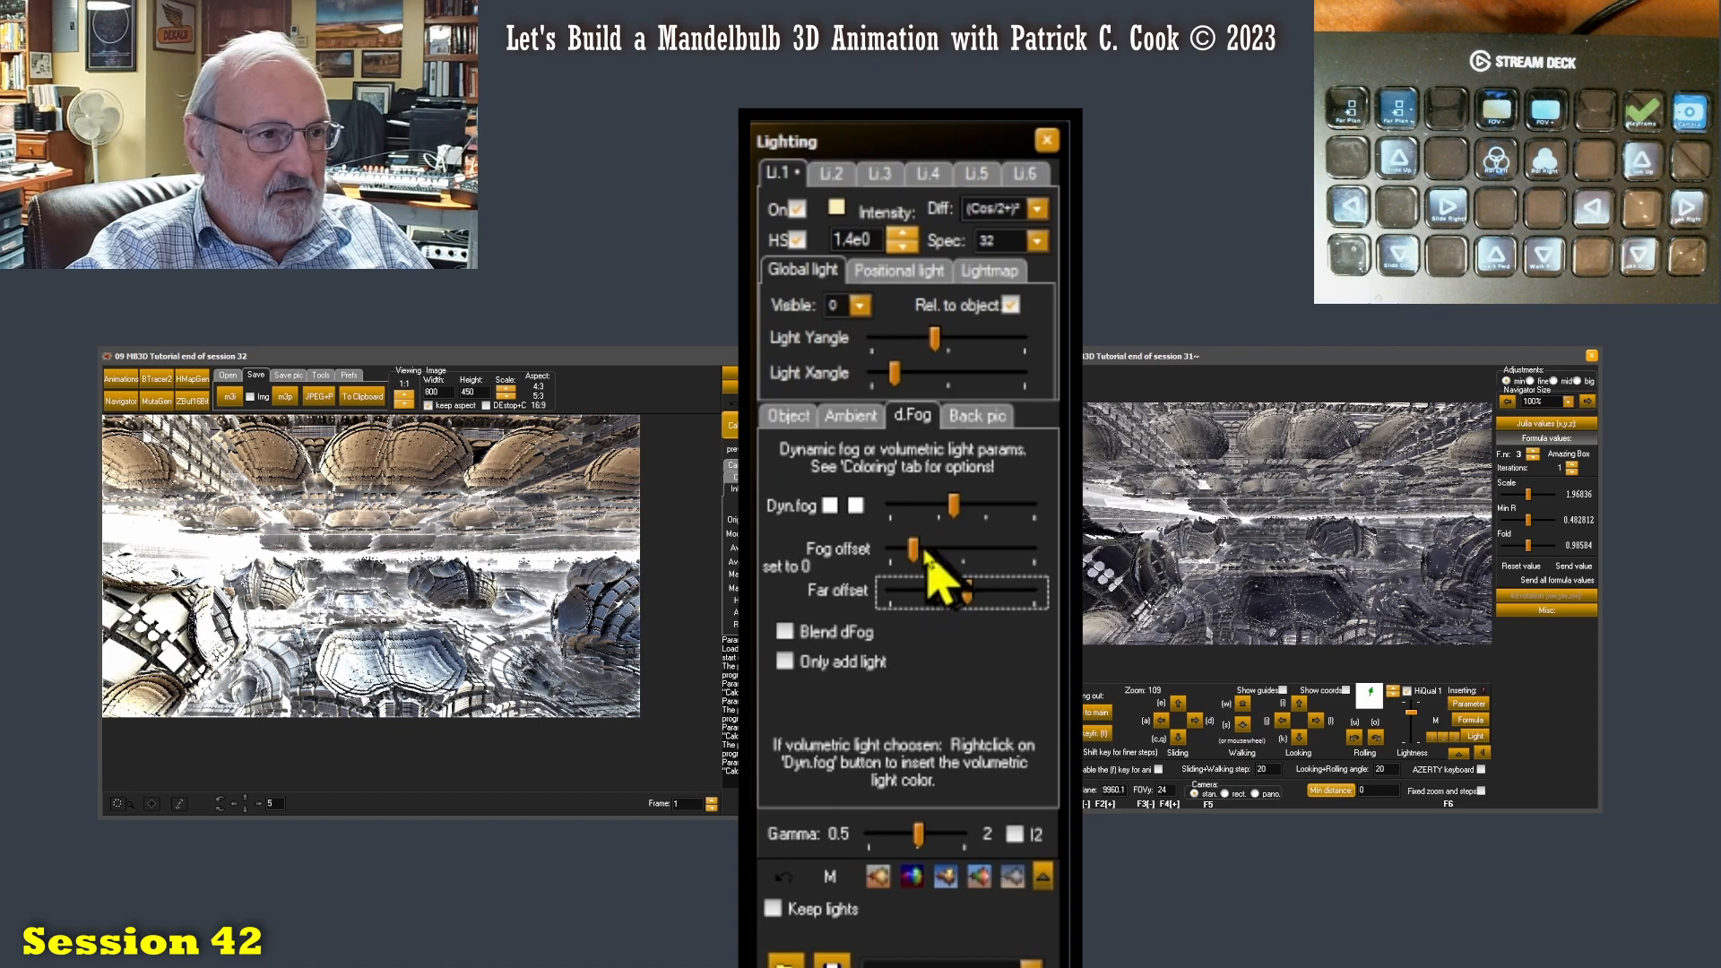
Step: Fine-tune the fog offset near the low end of its range and reduce the dynamic fog amount to below its midpoint
{"action": "left_click_drag", "start_coordinate": [915, 551], "coordinate": [912, 552]}
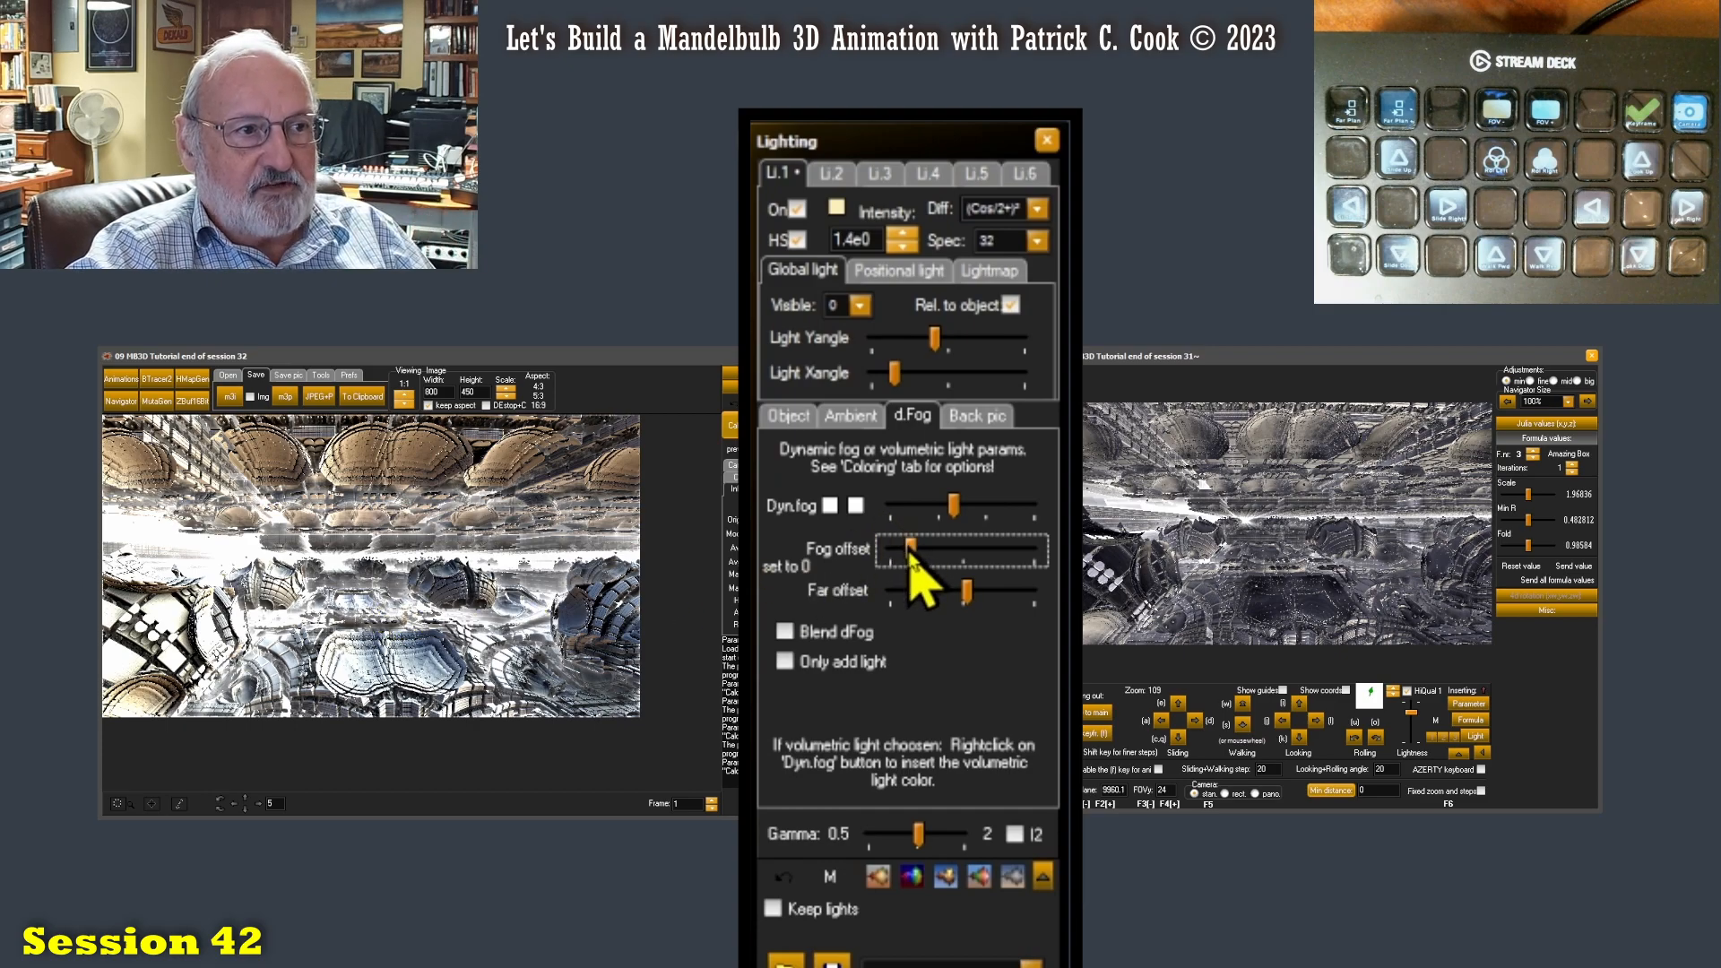
{"action": "mouse_move", "coordinate": [912, 550]}
{"action": "left_mouse_down"}
{"action": "mouse_move", "coordinate": [929, 552]}
{"action": "mouse_move", "coordinate": [900, 551]}
{"action": "left_mouse_up"}
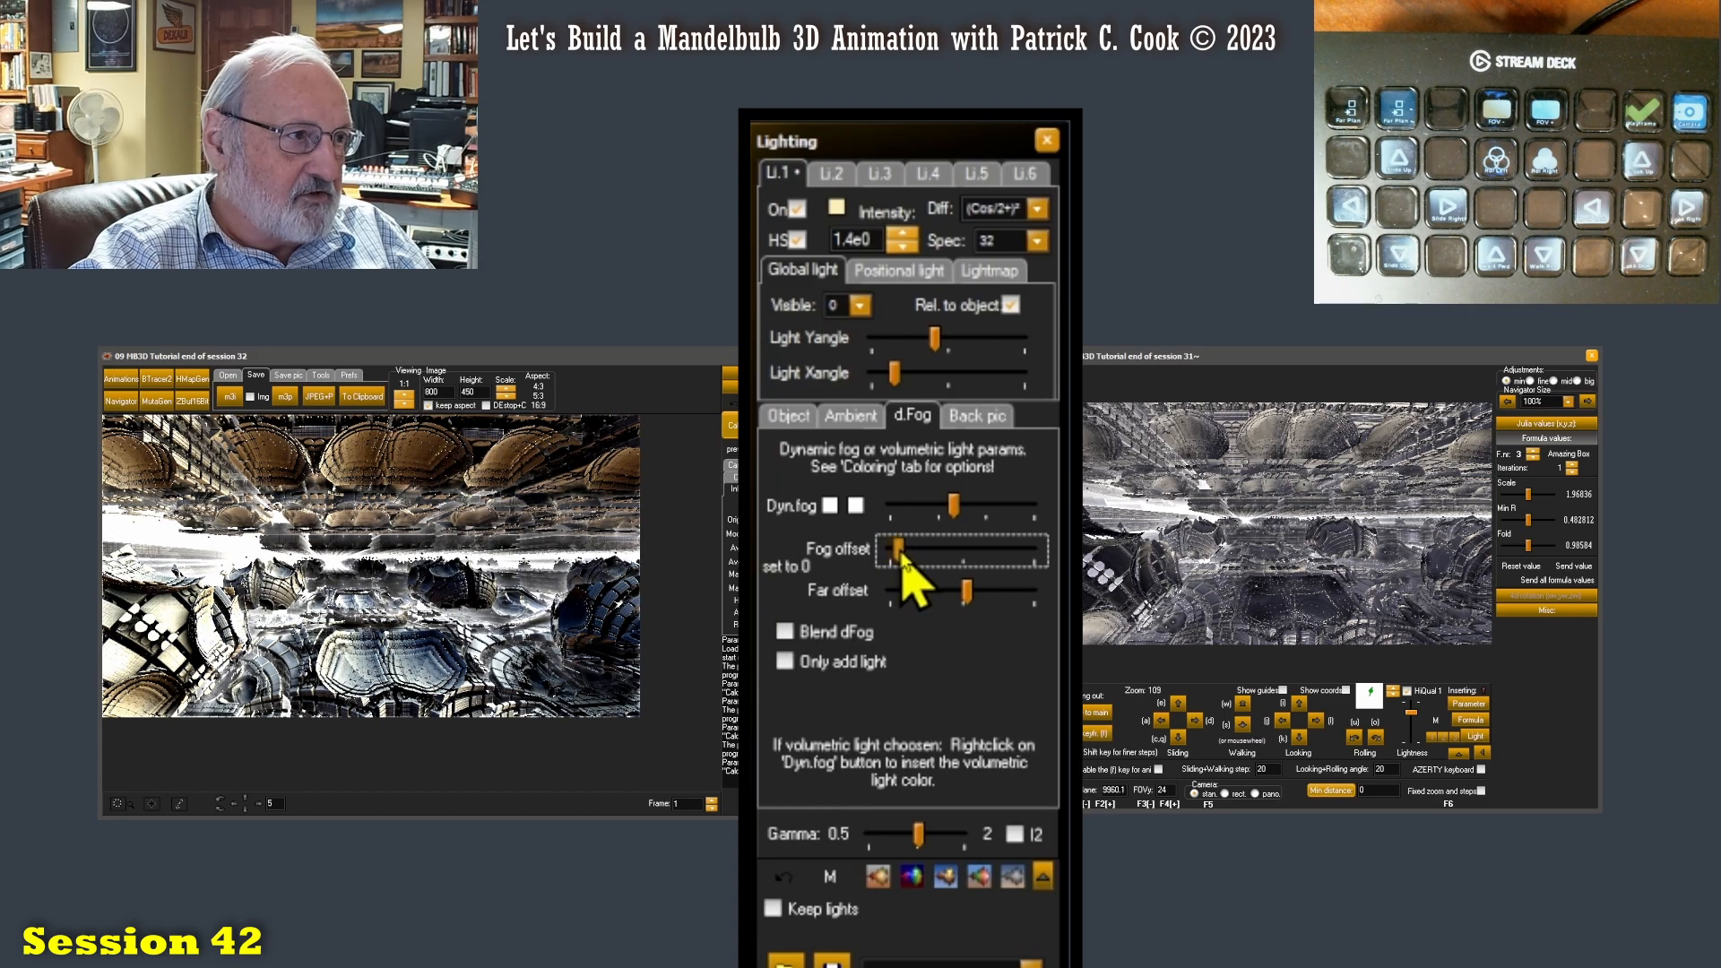
{"action": "left_click", "coordinate": [956, 508]}
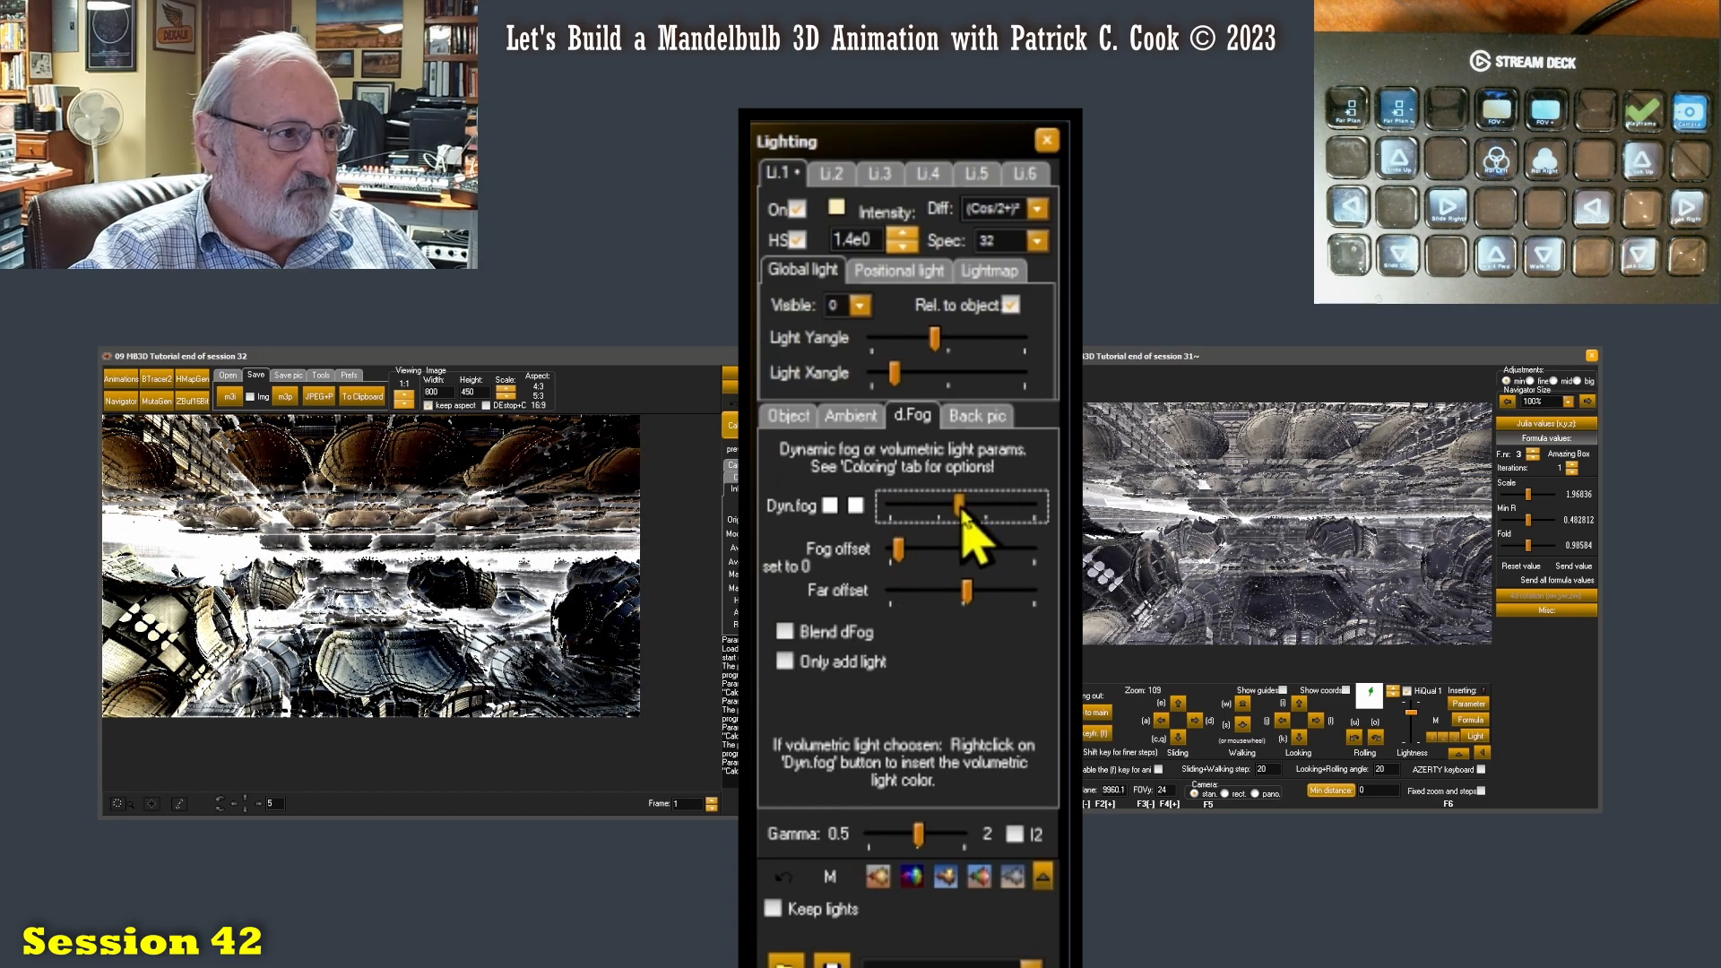
{"action": "left_click_drag", "start_coordinate": [955, 509], "coordinate": [913, 554]}
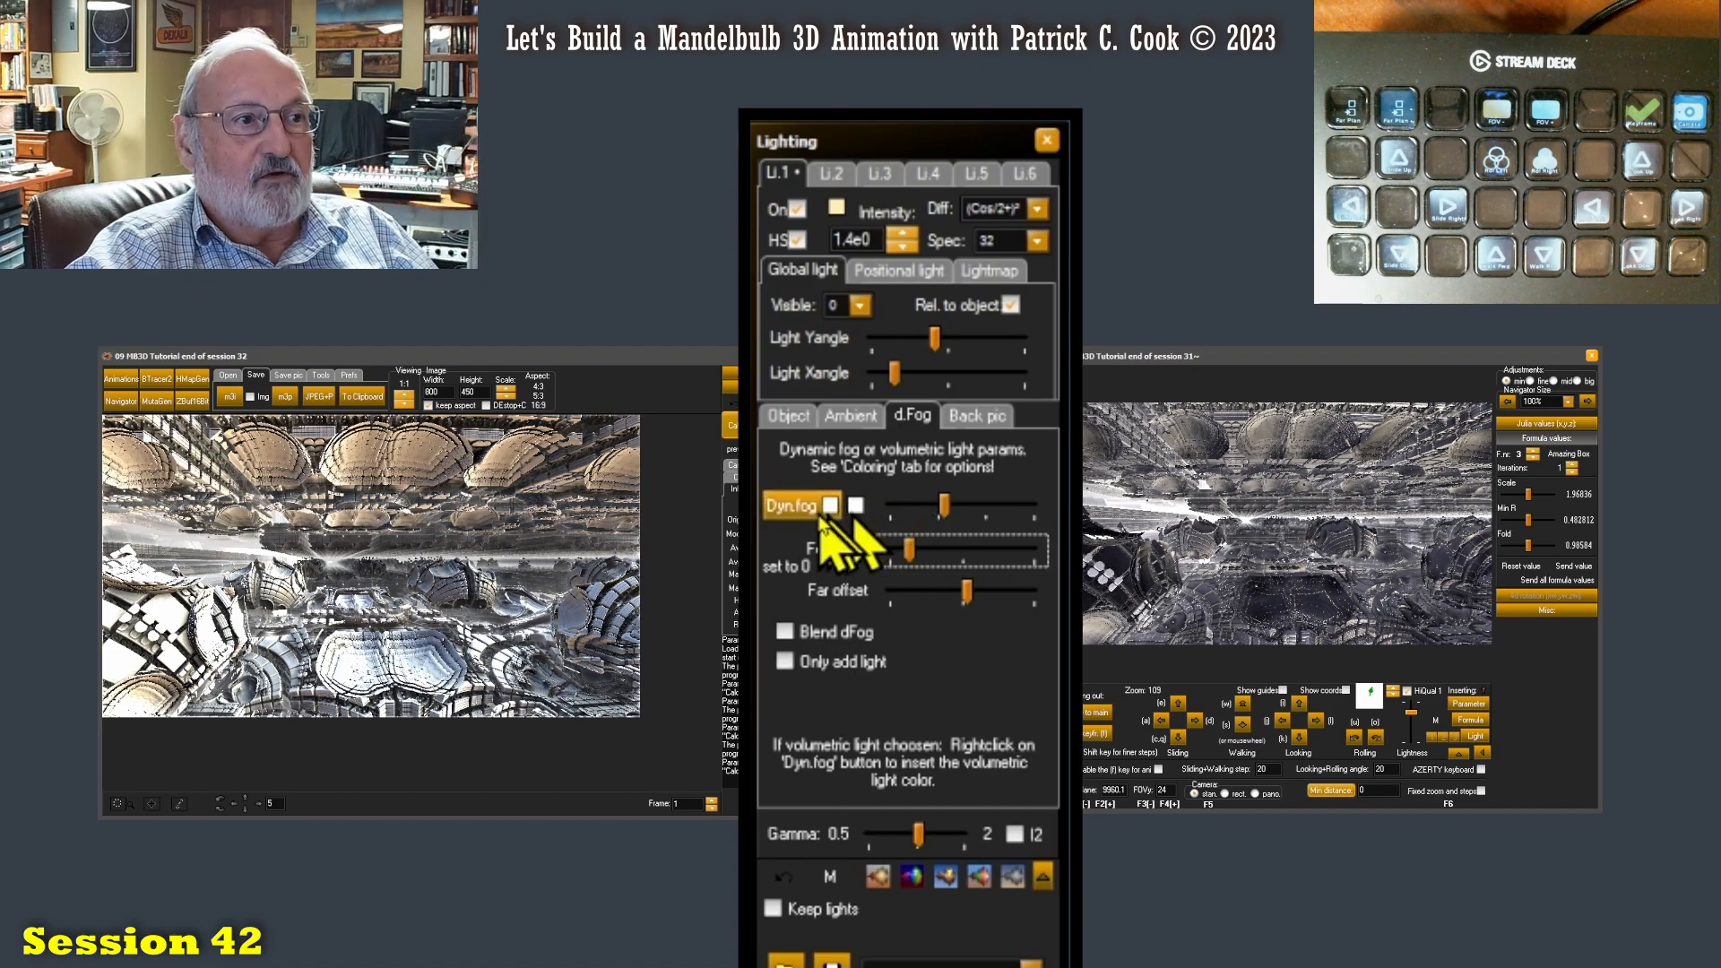
{"action": "mouse_move", "coordinate": [945, 511]}
{"action": "left_mouse_down"}
{"action": "mouse_move", "coordinate": [926, 510]}
{"action": "mouse_move", "coordinate": [1034, 510]}
{"action": "mouse_move", "coordinate": [868, 520]}
{"action": "mouse_move", "coordinate": [943, 522]}
{"action": "left_mouse_up"}
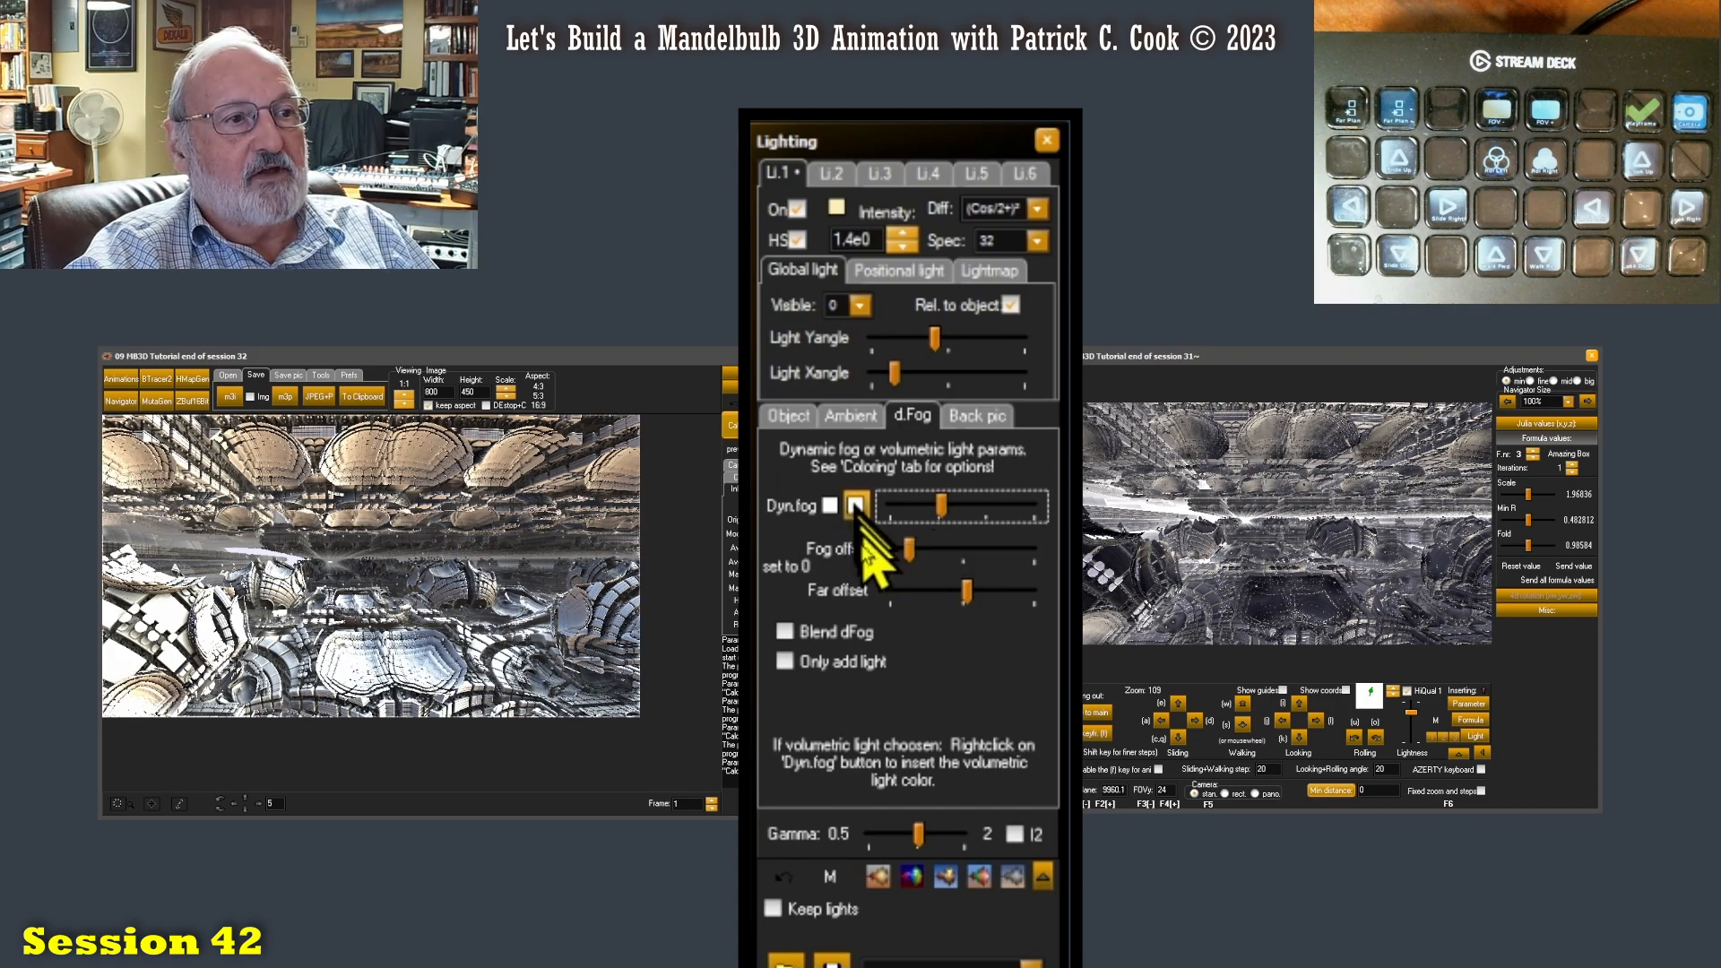
Step: Set the intense dynamic fog color to light gray (192, 192, 192) and readjust the dynamic fog amount slightly below its midpoint
{"action": "left_click", "coordinate": [856, 506]}
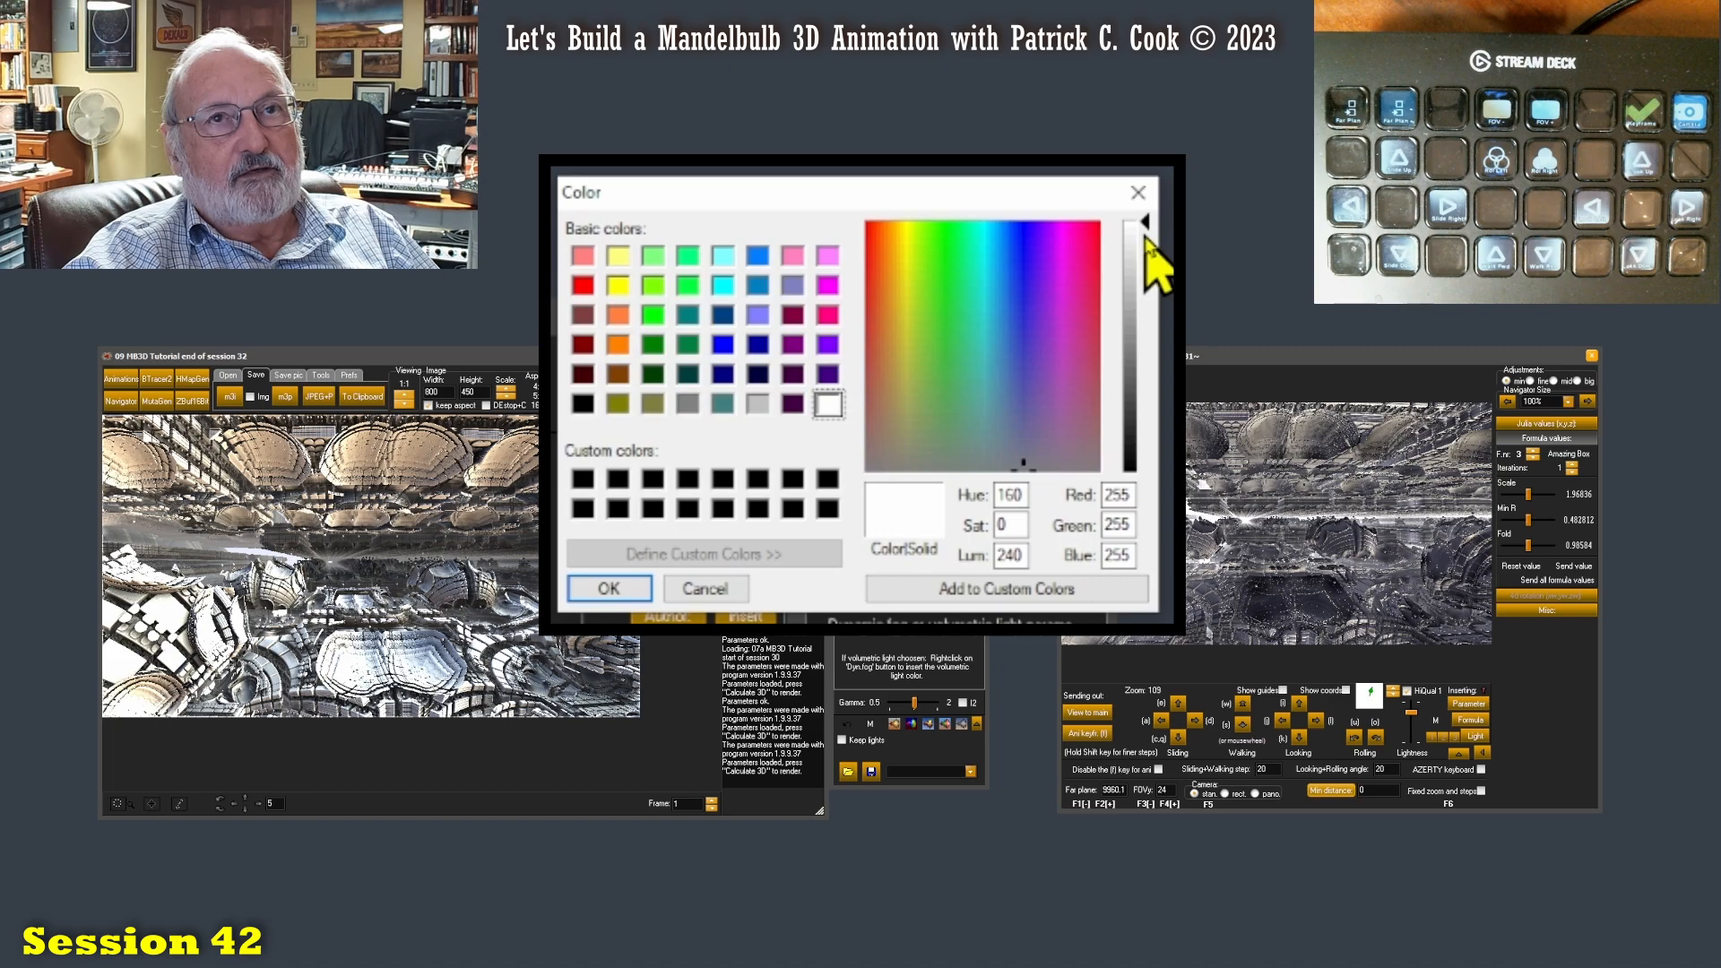
{"action": "left_click", "coordinate": [758, 404]}
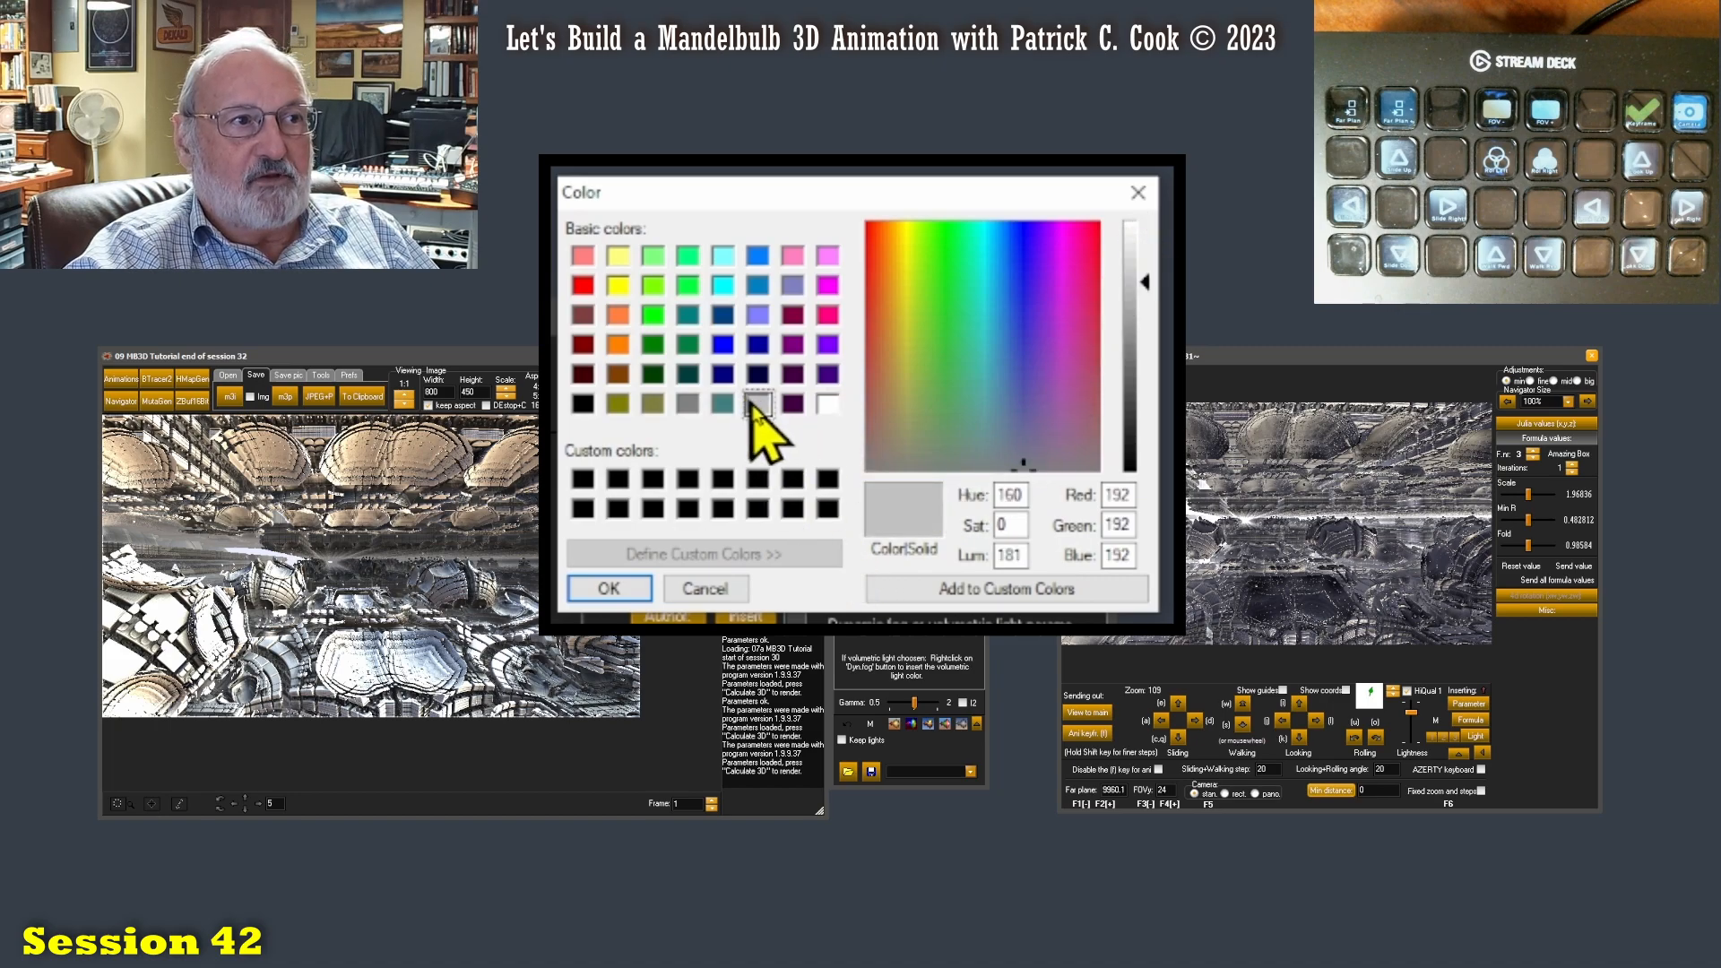
{"action": "left_click", "coordinate": [619, 587]}
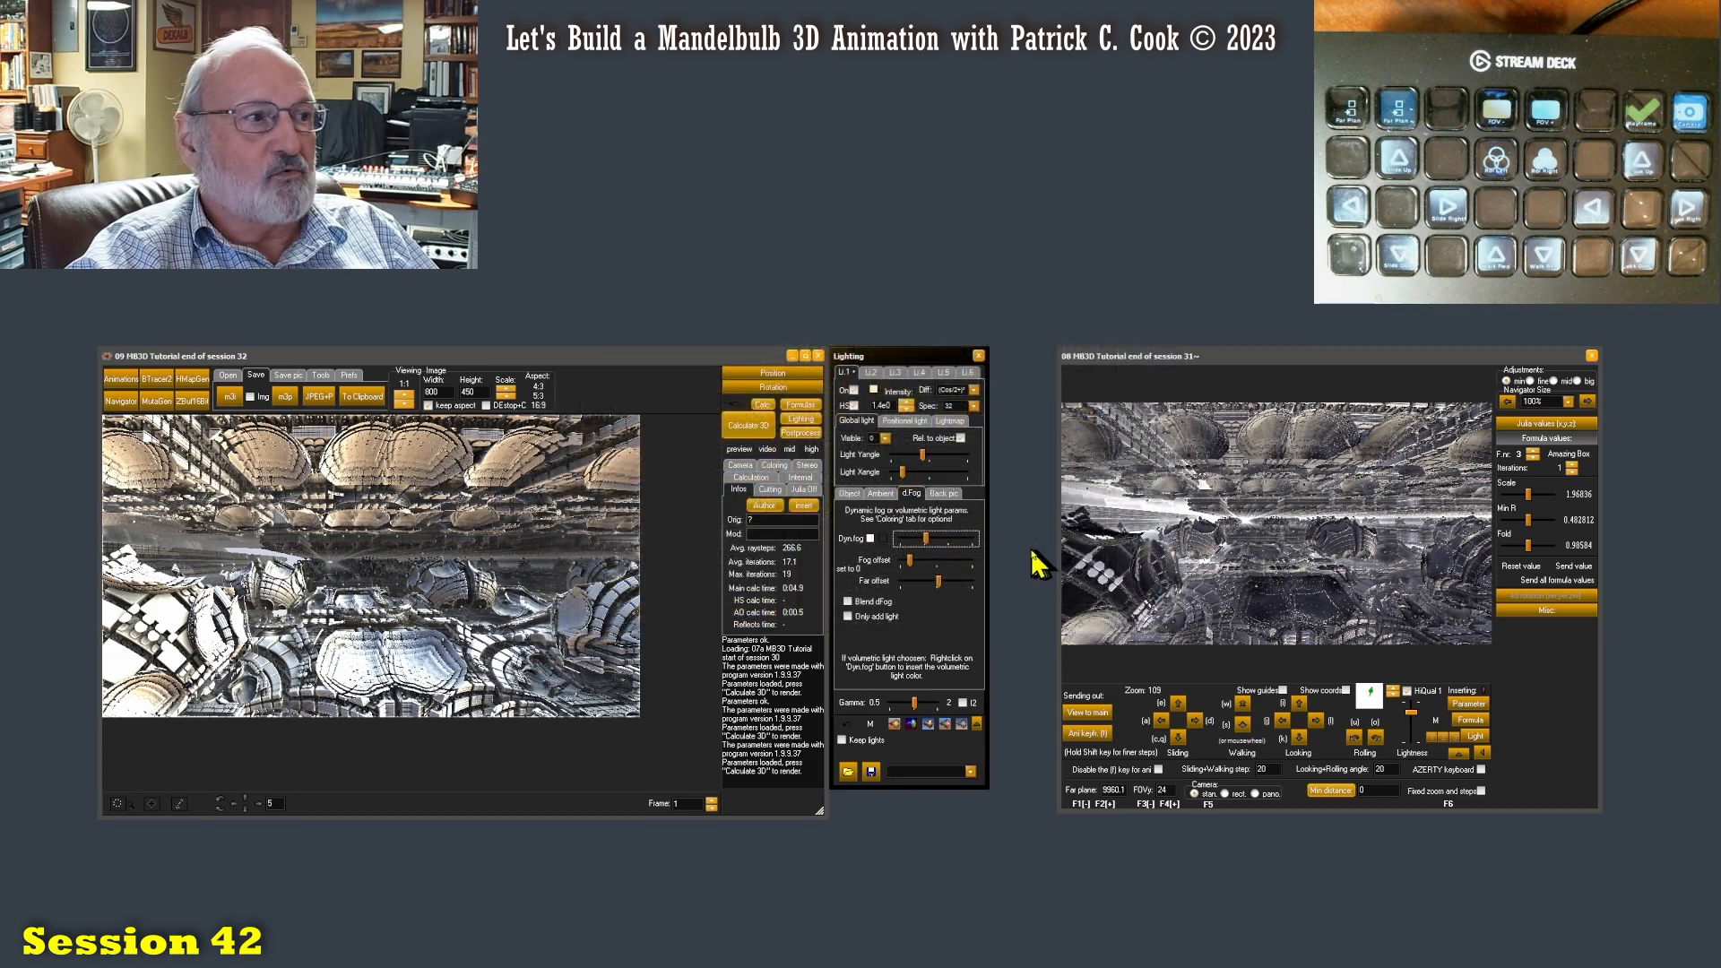
{"action": "left_click_drag", "start_coordinate": [927, 544], "coordinate": [954, 508]}
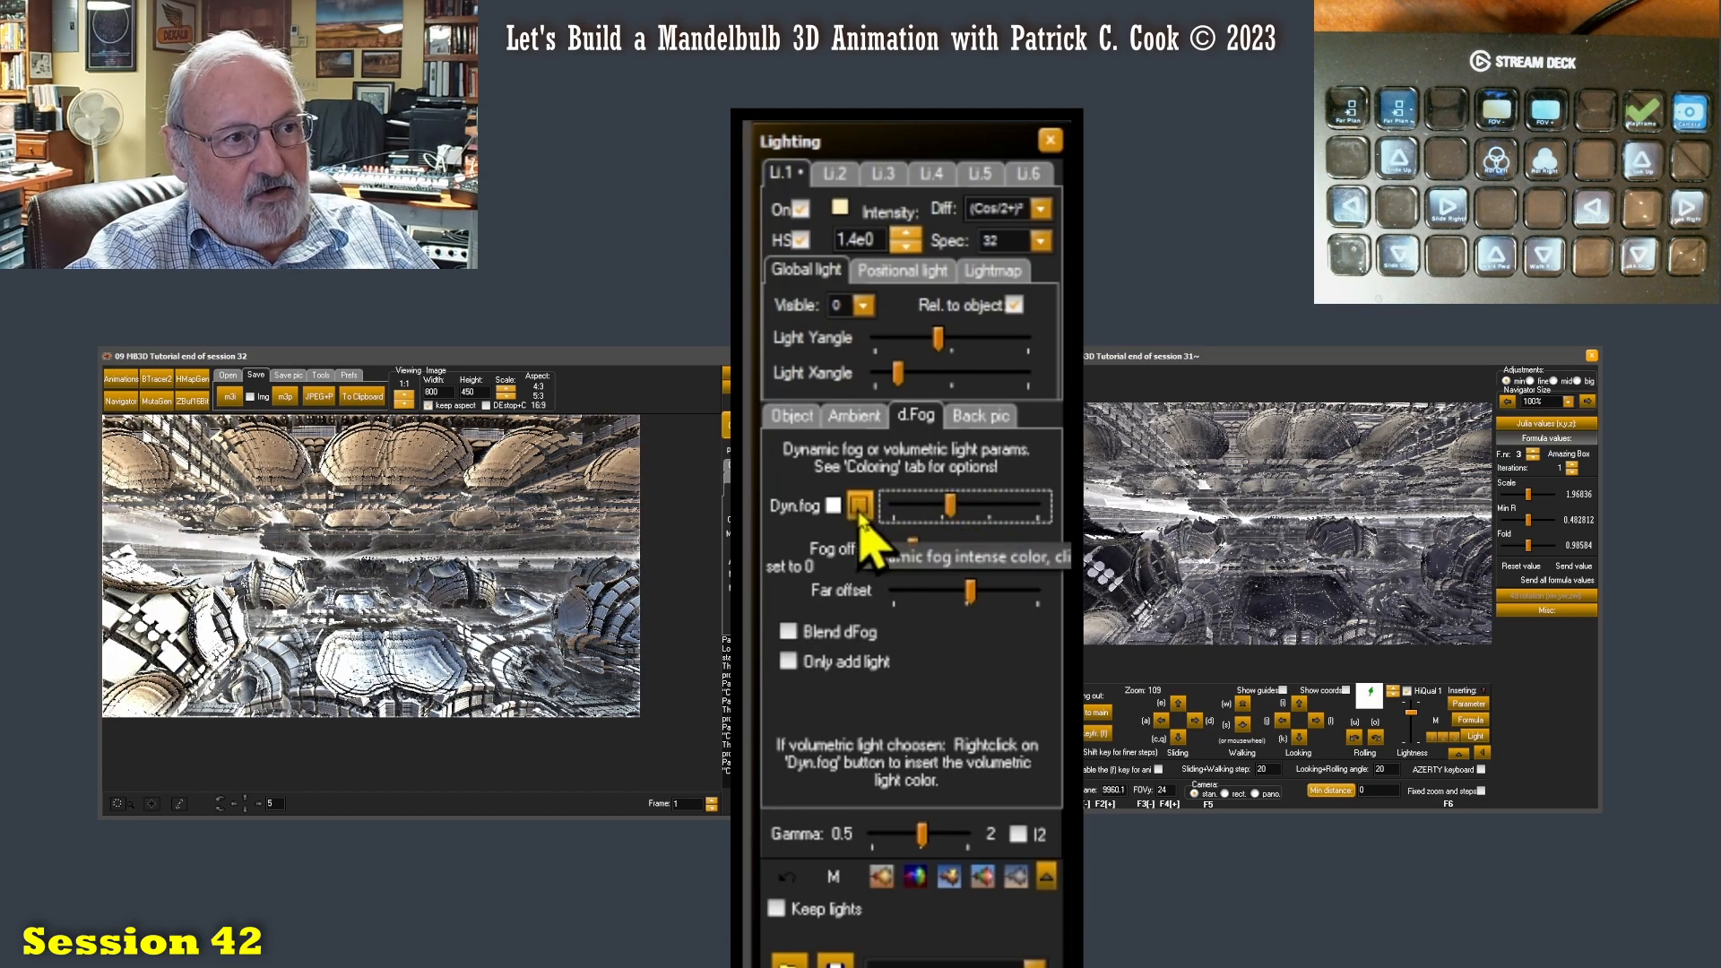
Step: Set the first dynamic fog color to pure red and try the fog amount at its minimum and slightly above its midpoint
{"action": "left_click", "coordinate": [834, 508]}
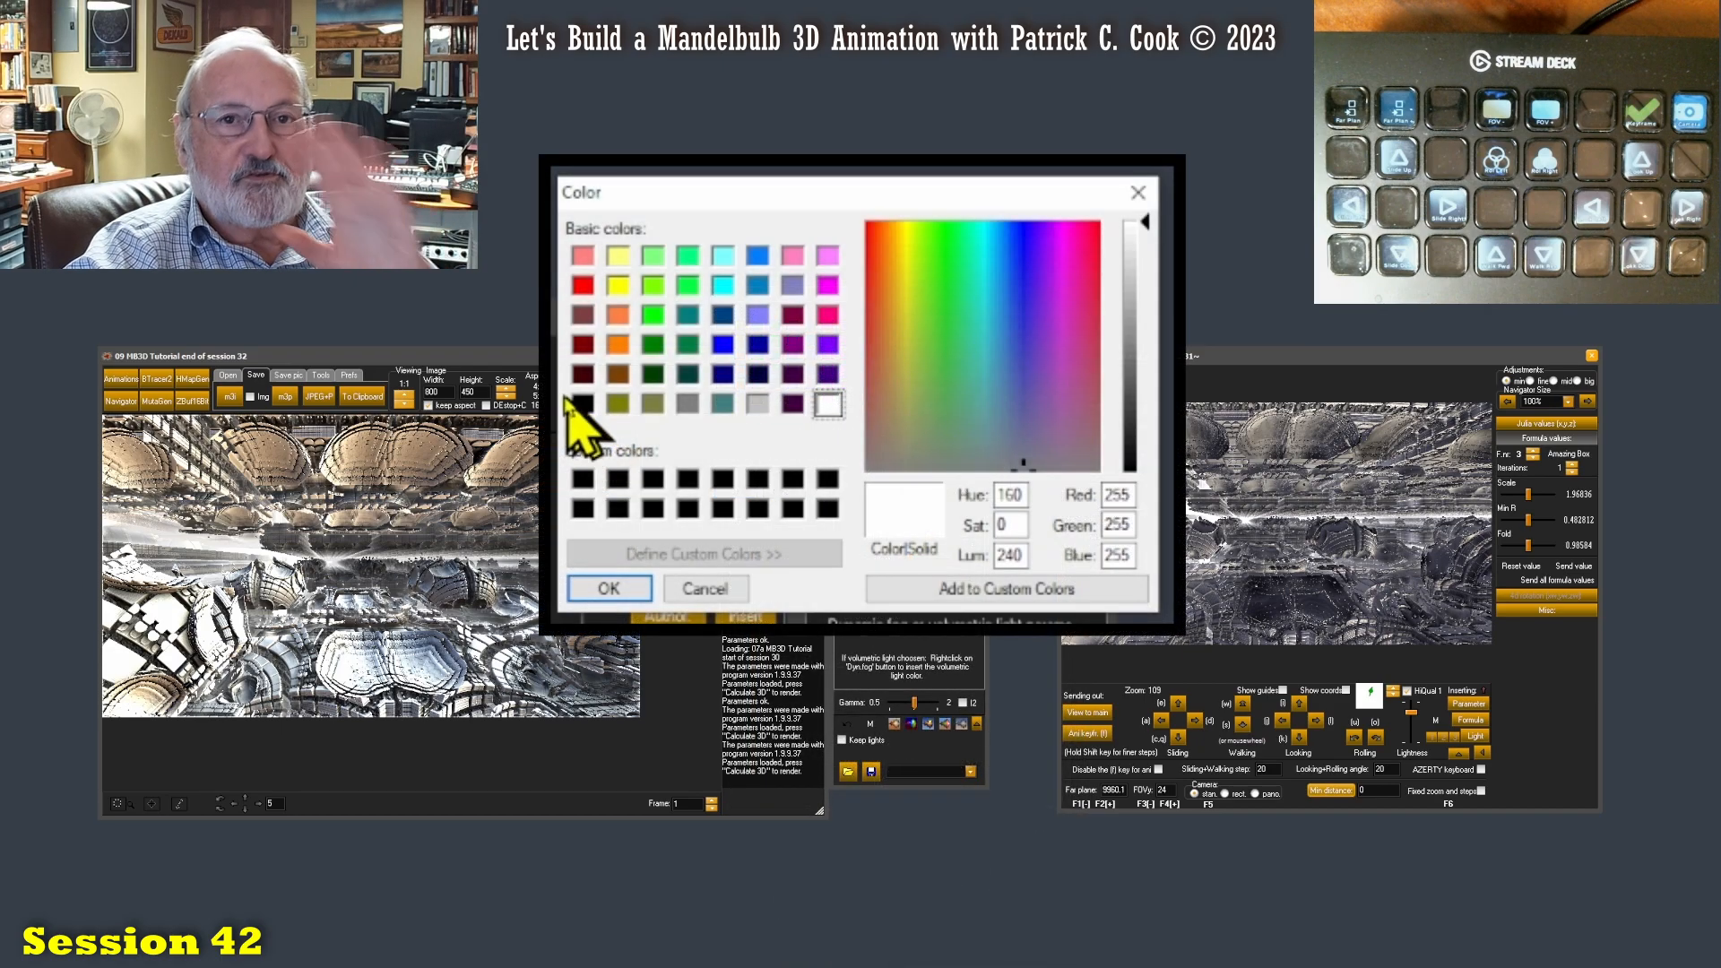
{"action": "left_click", "coordinate": [582, 286]}
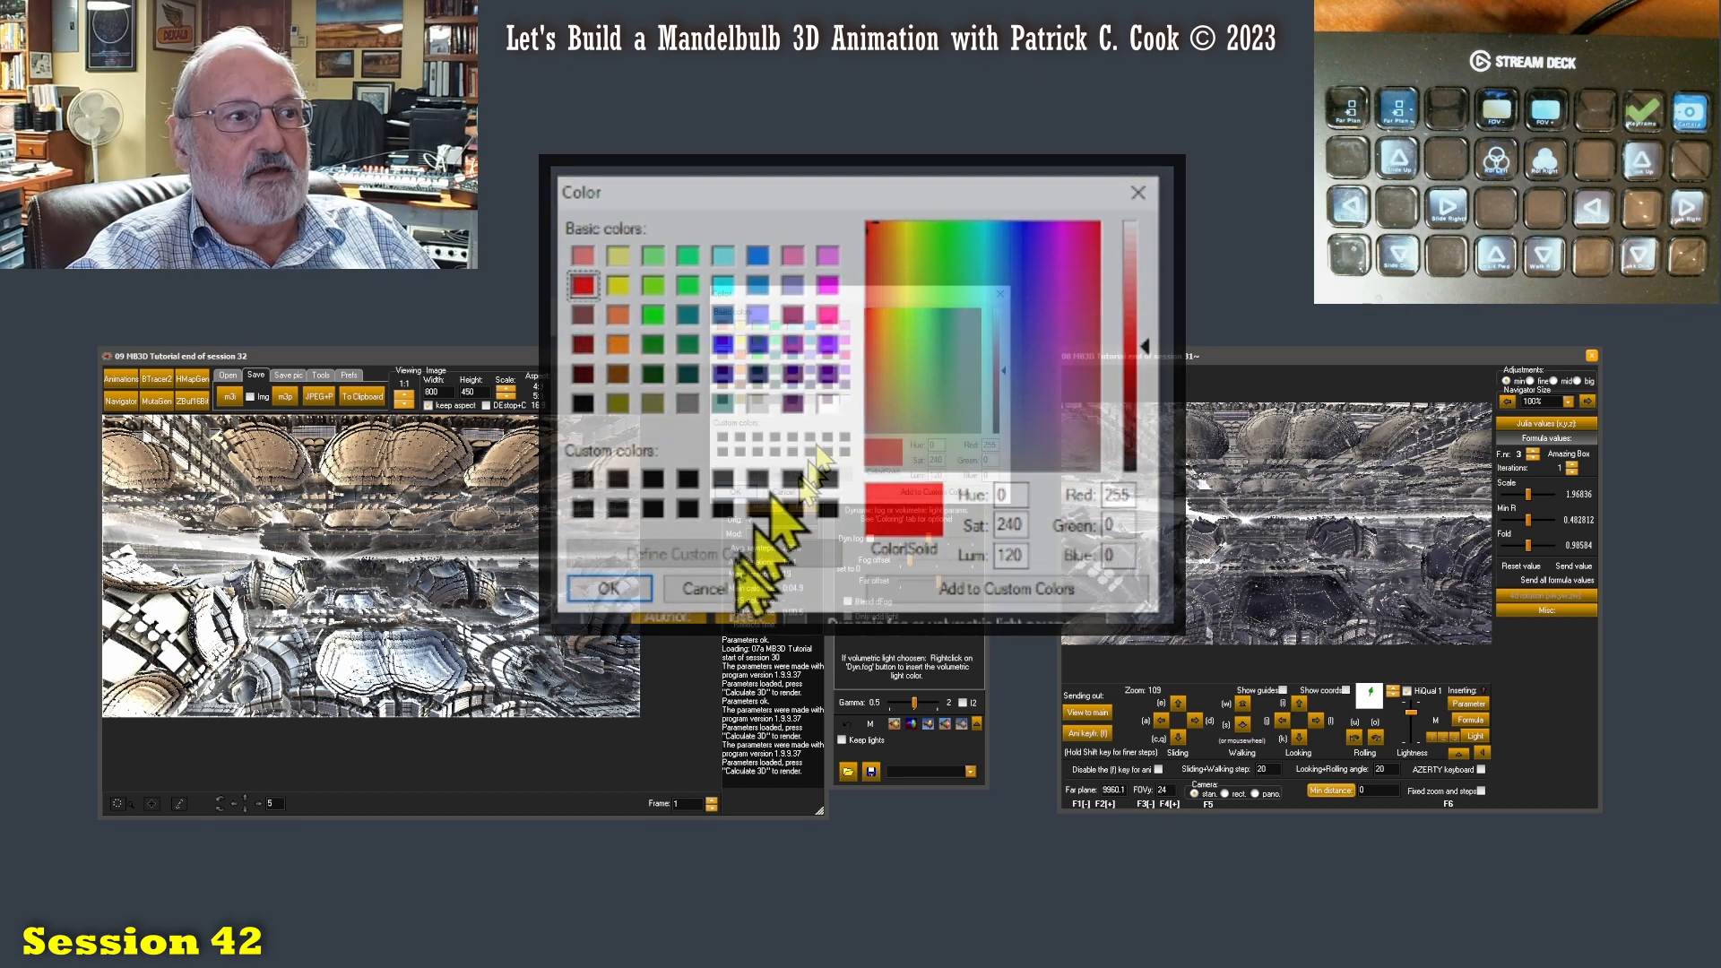
{"action": "left_click", "coordinate": [742, 486]}
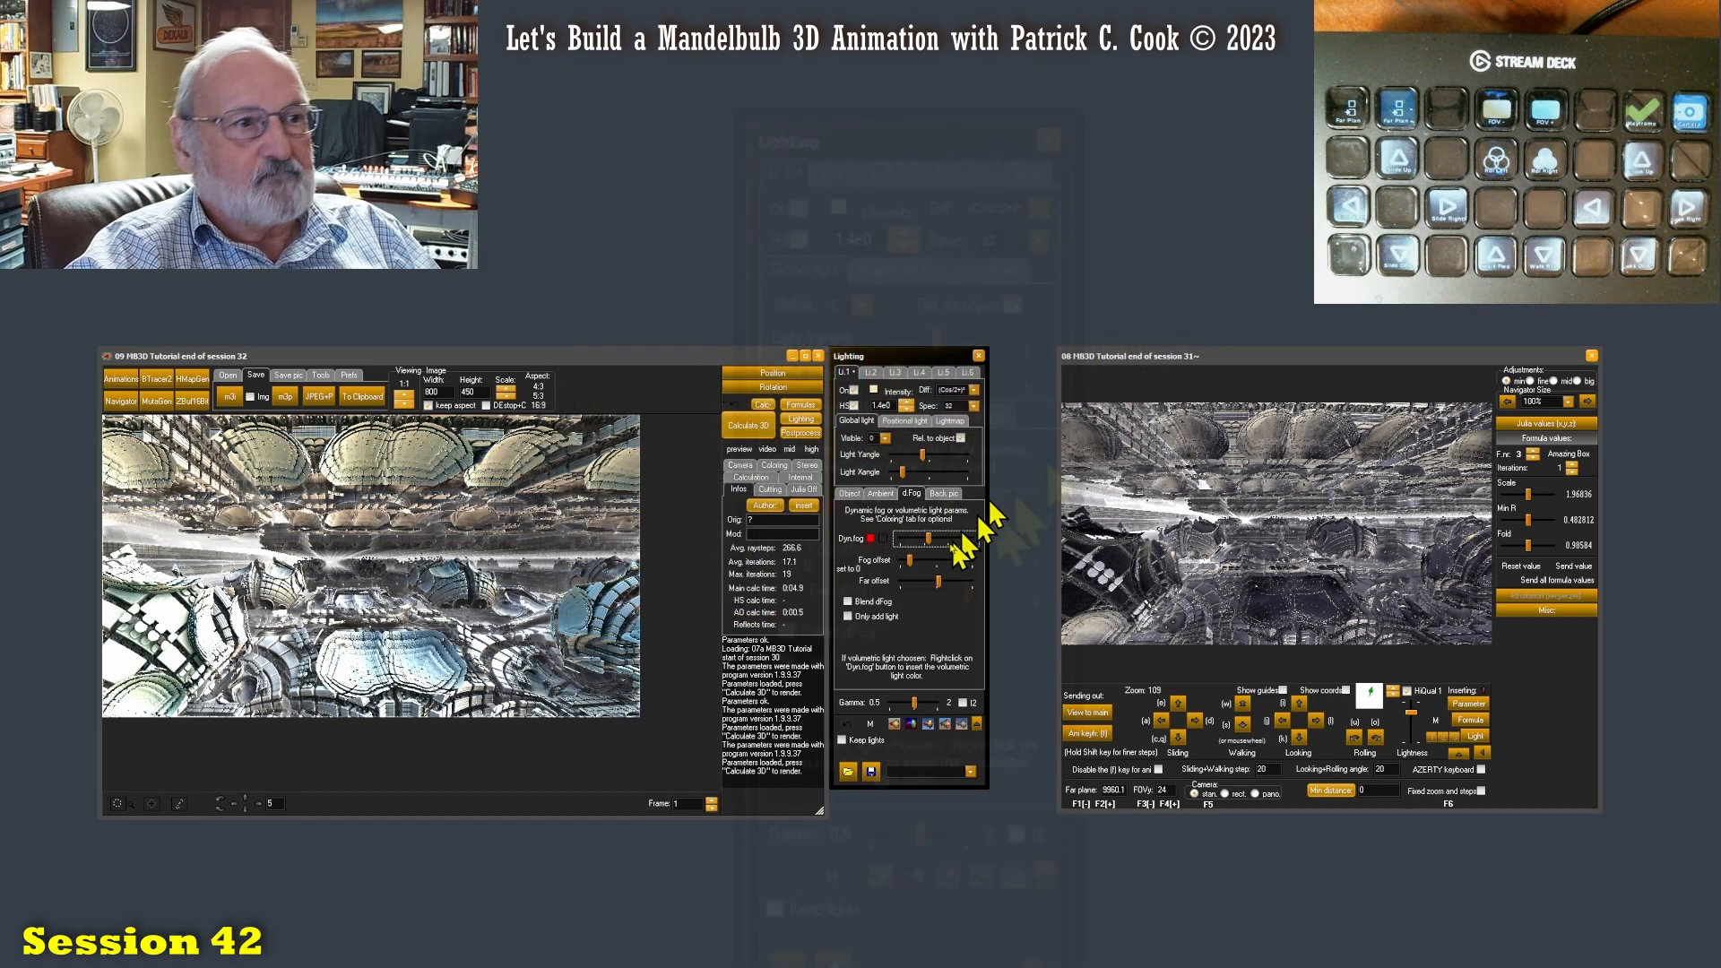
{"action": "left_click_drag", "start_coordinate": [927, 539], "coordinate": [893, 518]}
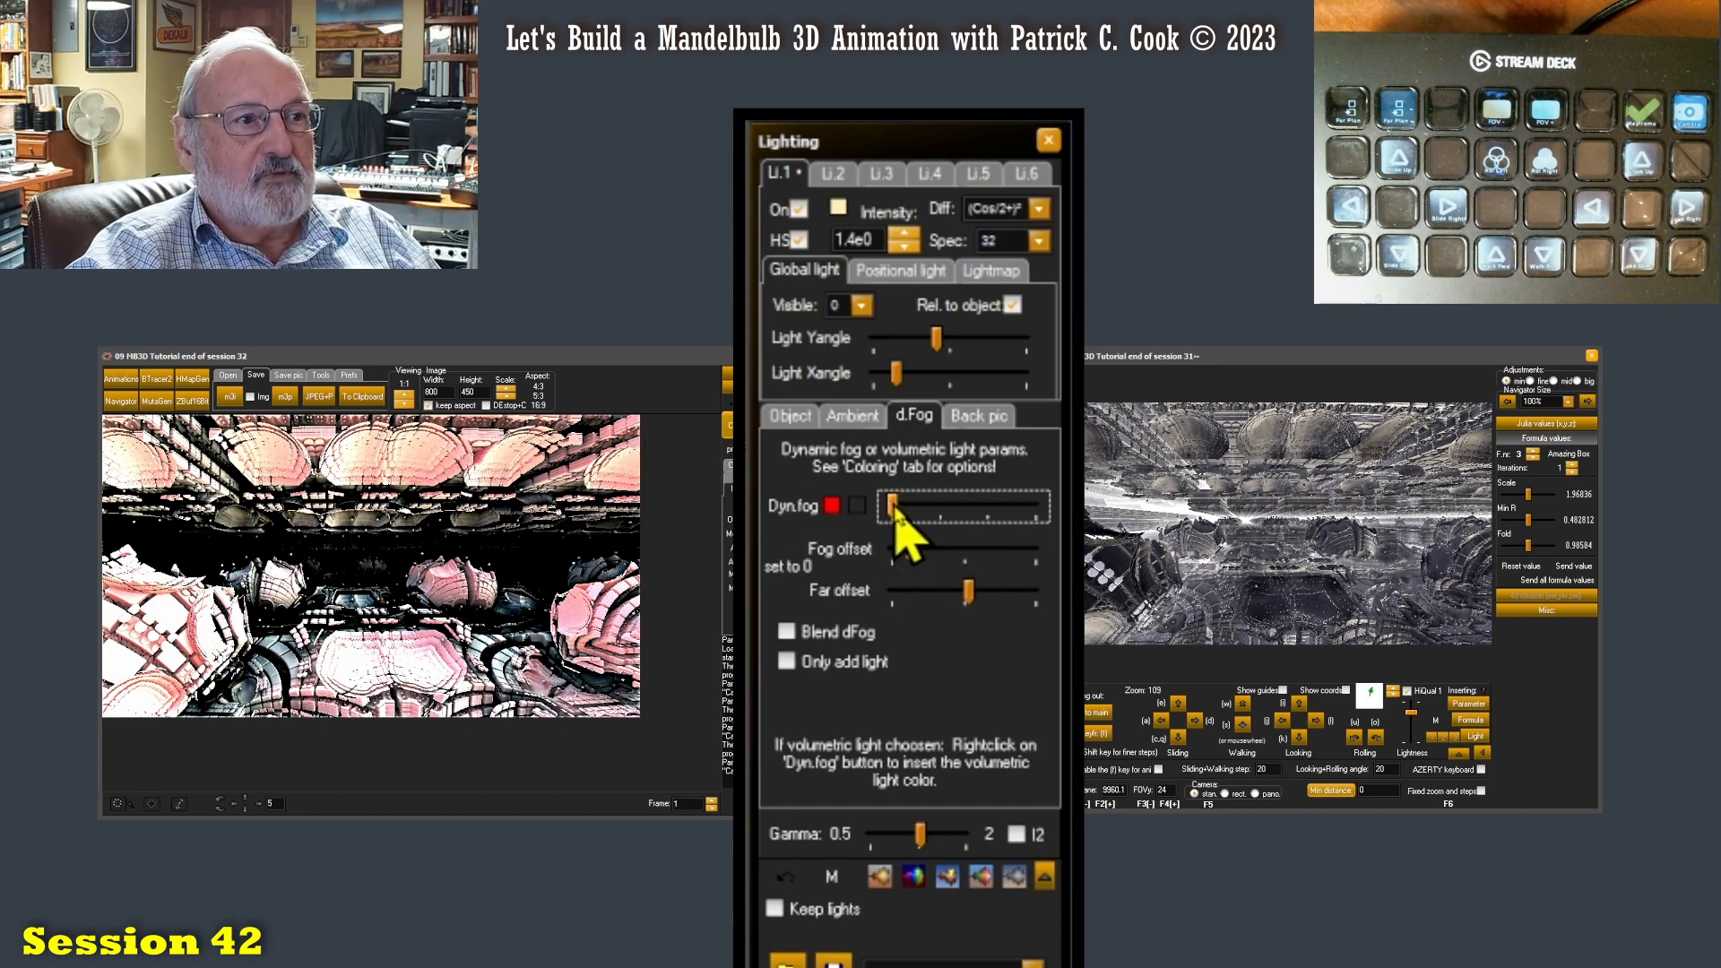
{"action": "left_click_drag", "start_coordinate": [894, 509], "coordinate": [968, 510]}
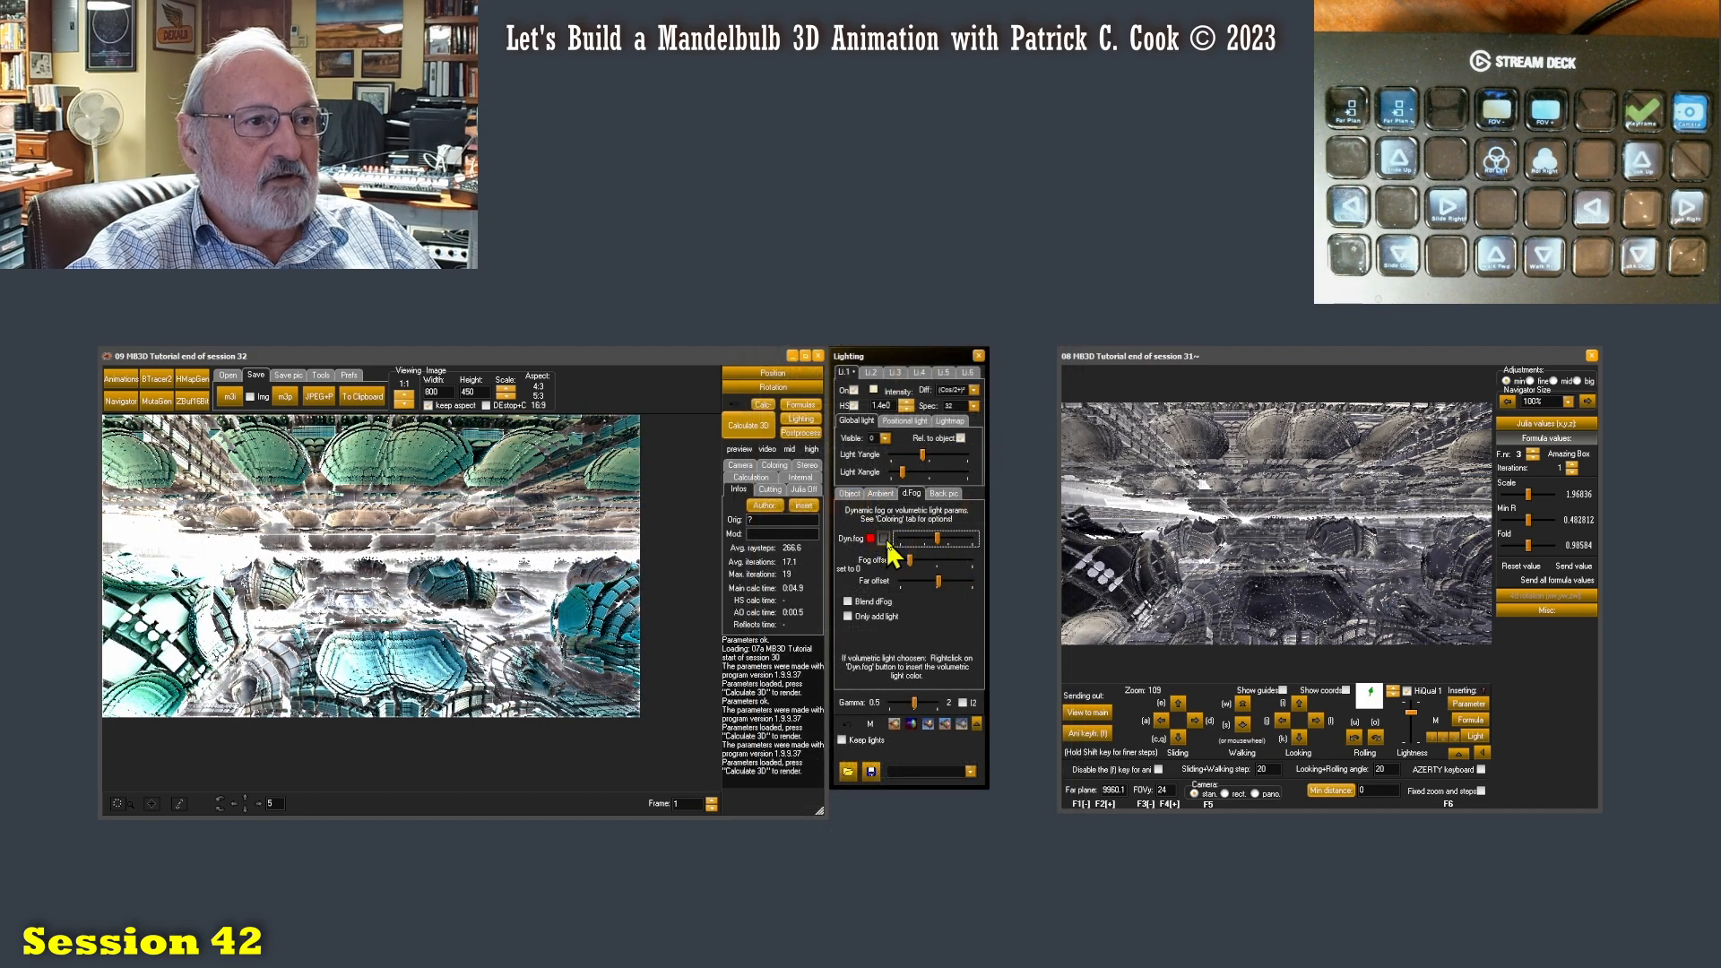
Step: Set the intense dynamic fog color to pure blue (0, 0, 255)
{"action": "left_click", "coordinate": [884, 539]}
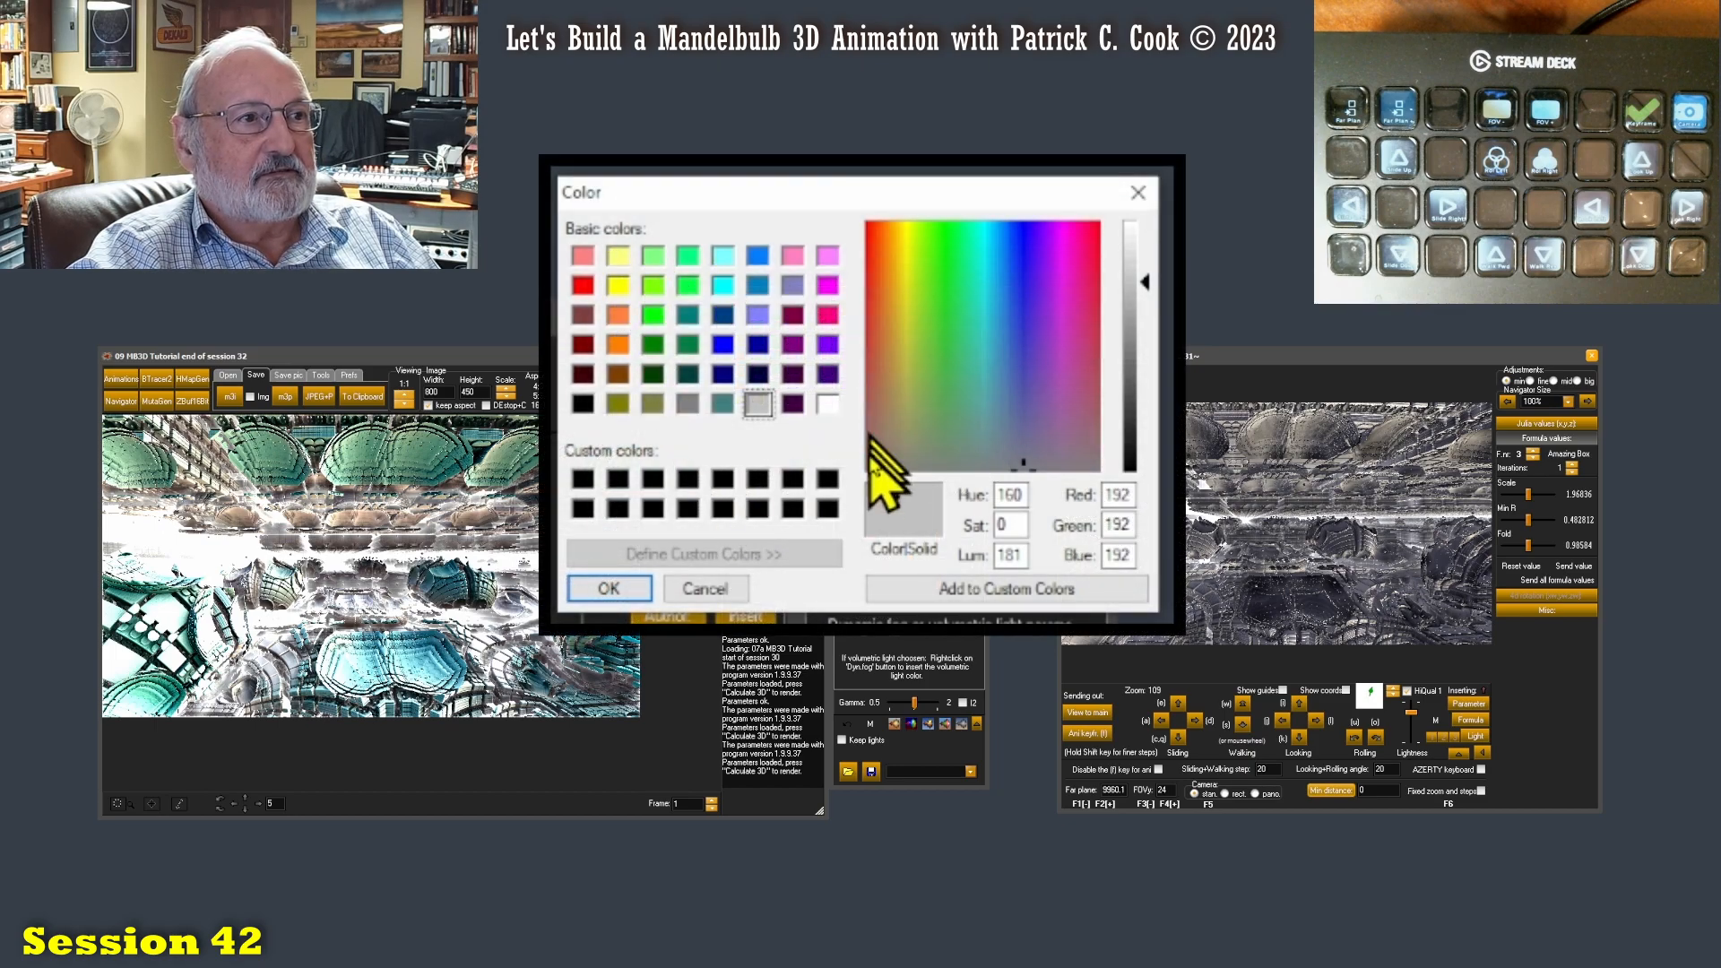
{"action": "left_click", "coordinate": [722, 344]}
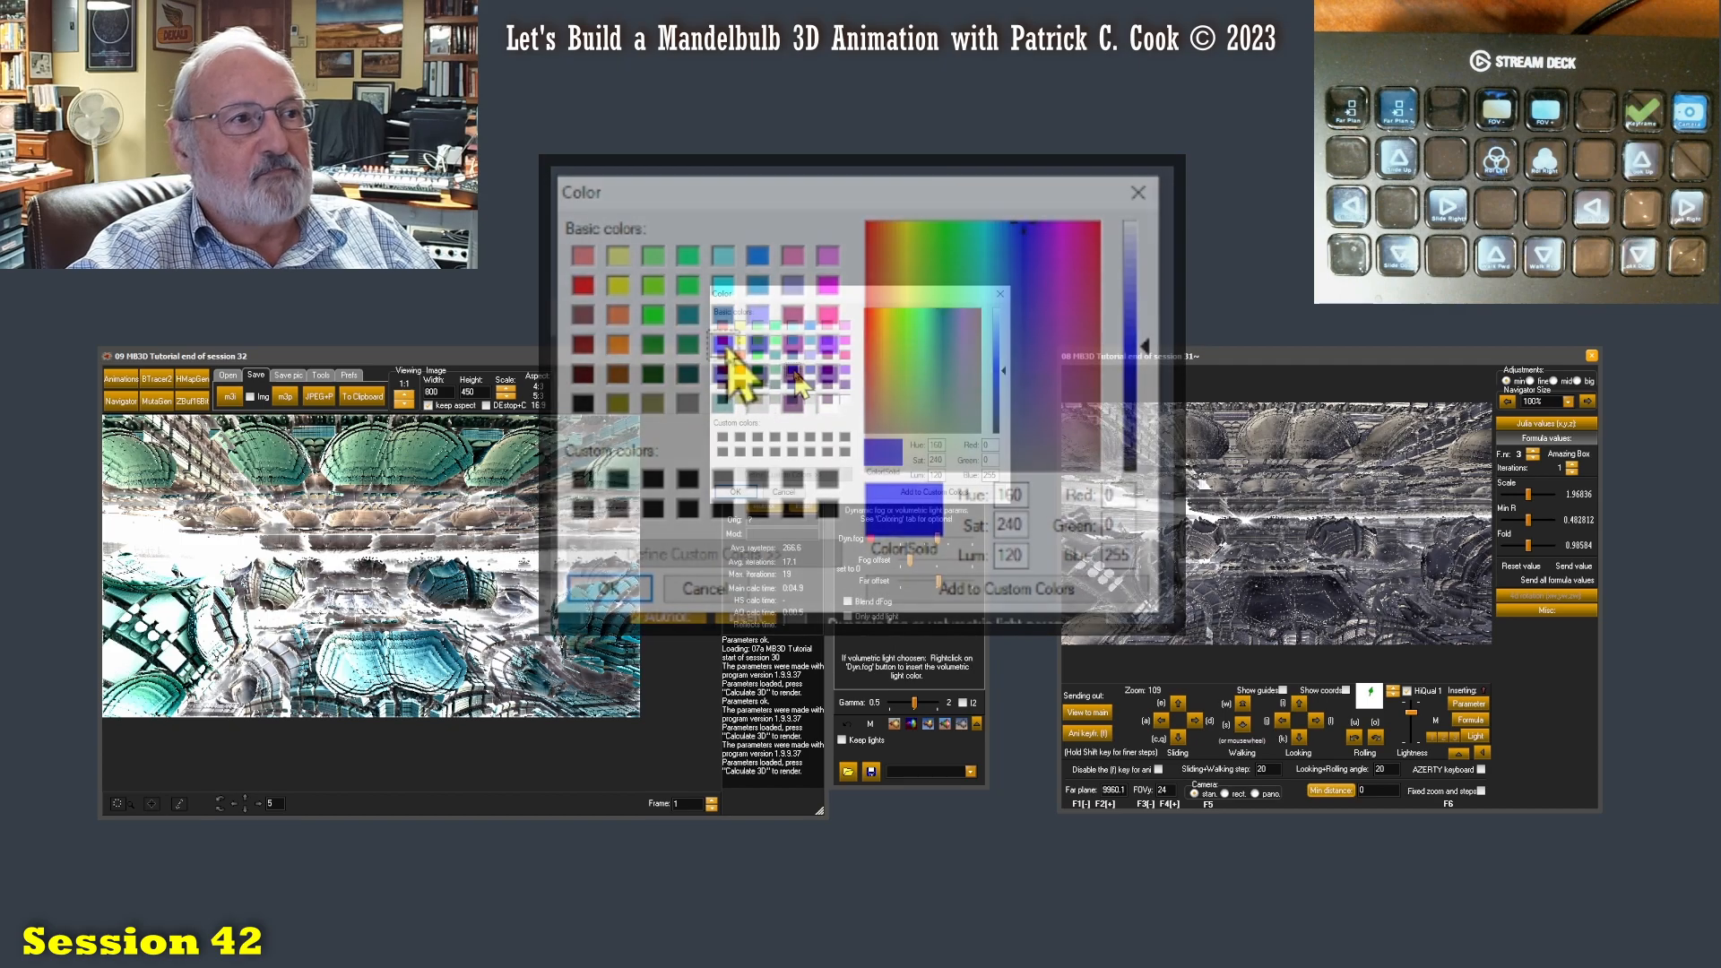
{"action": "left_click", "coordinate": [752, 495]}
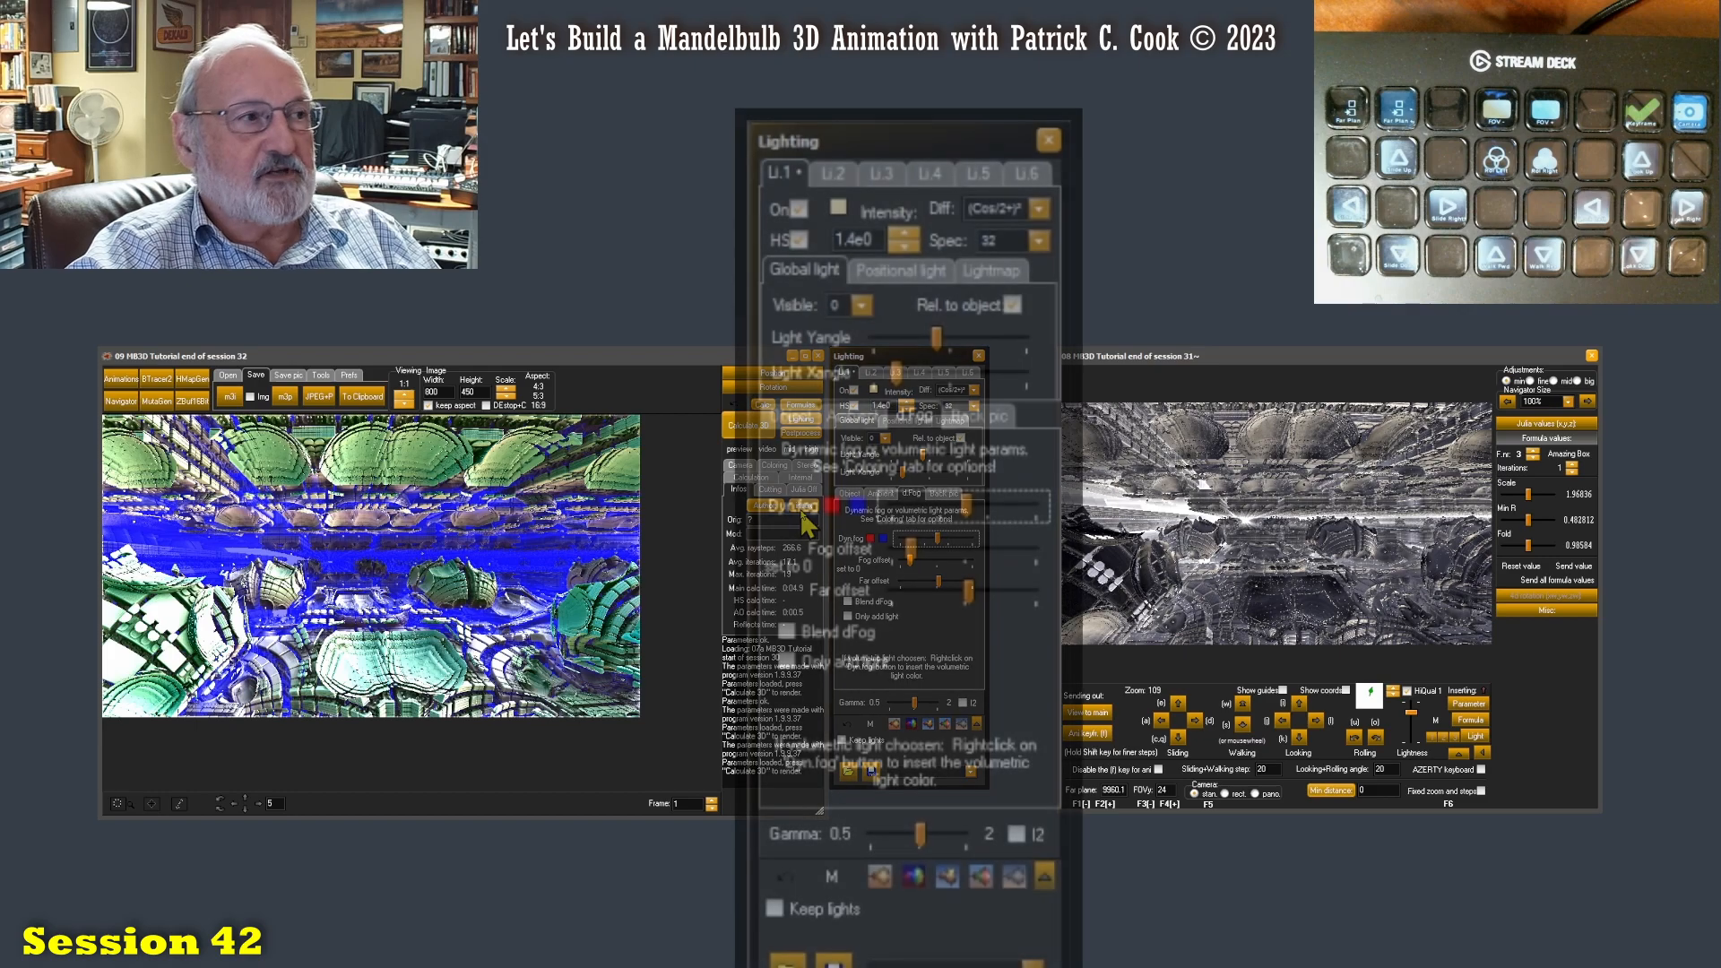
Step: Try the dynamic fog amount at its maximum and minimum with the red and blue colors, and return it to about the midpoint
{"action": "left_click_drag", "start_coordinate": [971, 513], "coordinate": [1043, 515]}
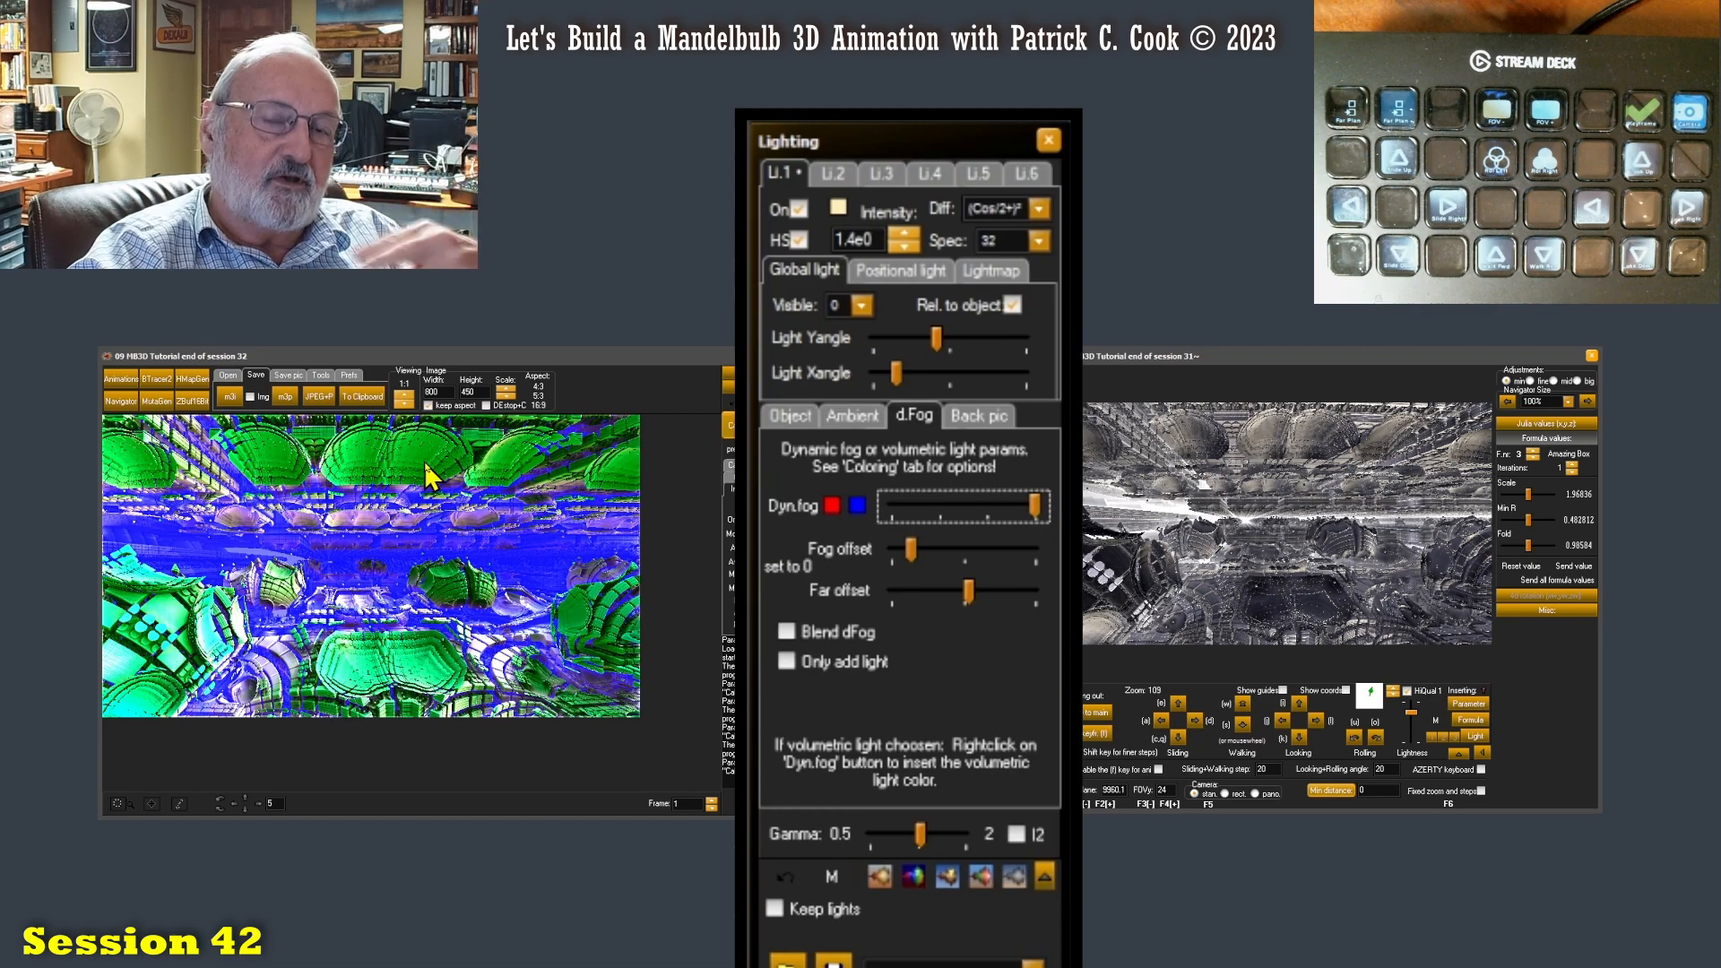
{"action": "left_click_drag", "start_coordinate": [1035, 505], "coordinate": [893, 511]}
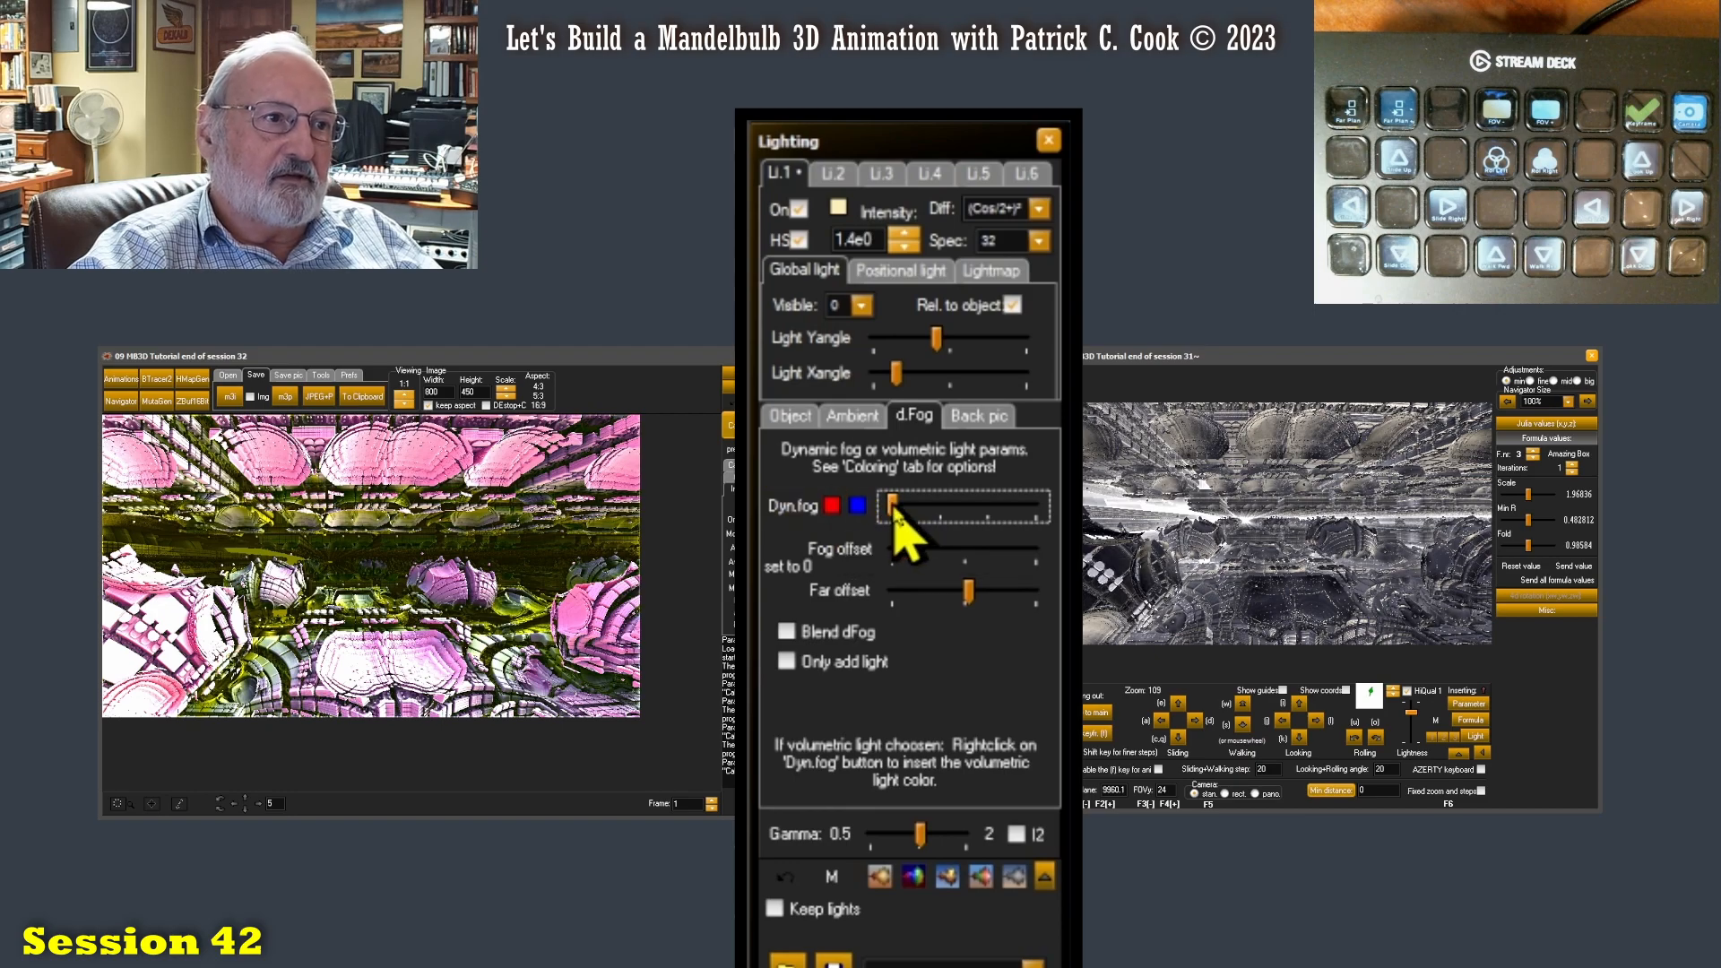
{"action": "left_click_drag", "start_coordinate": [895, 508], "coordinate": [1038, 509]}
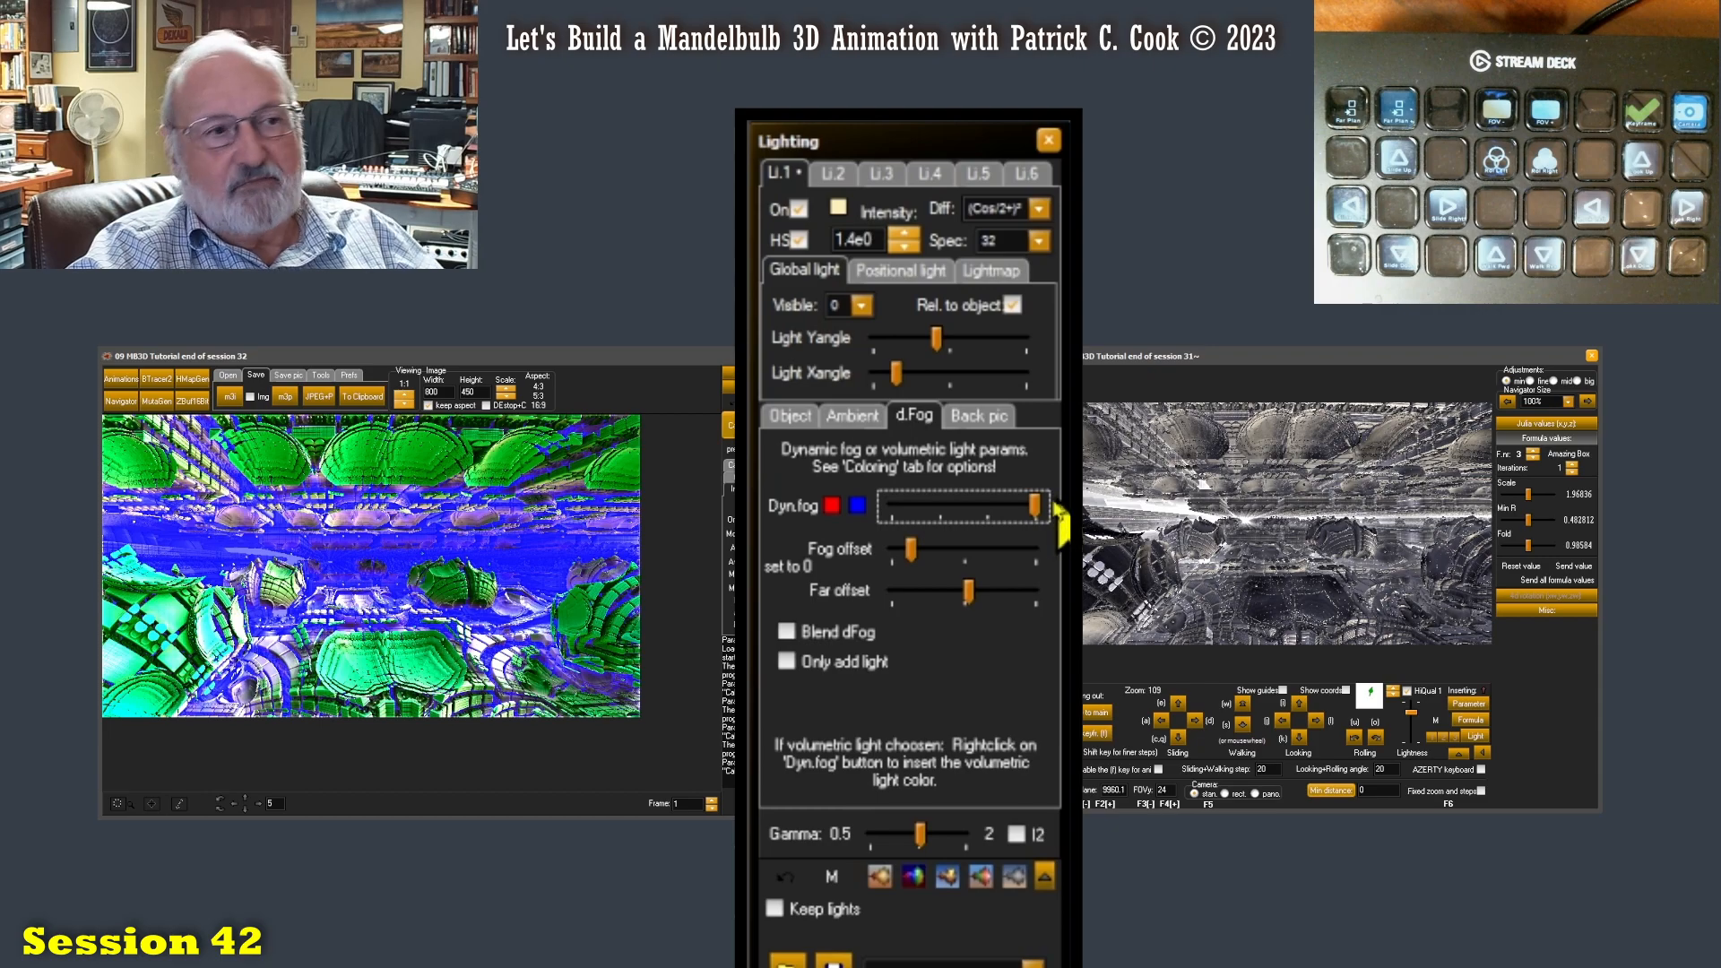
{"action": "left_click_drag", "start_coordinate": [1039, 508], "coordinate": [962, 525]}
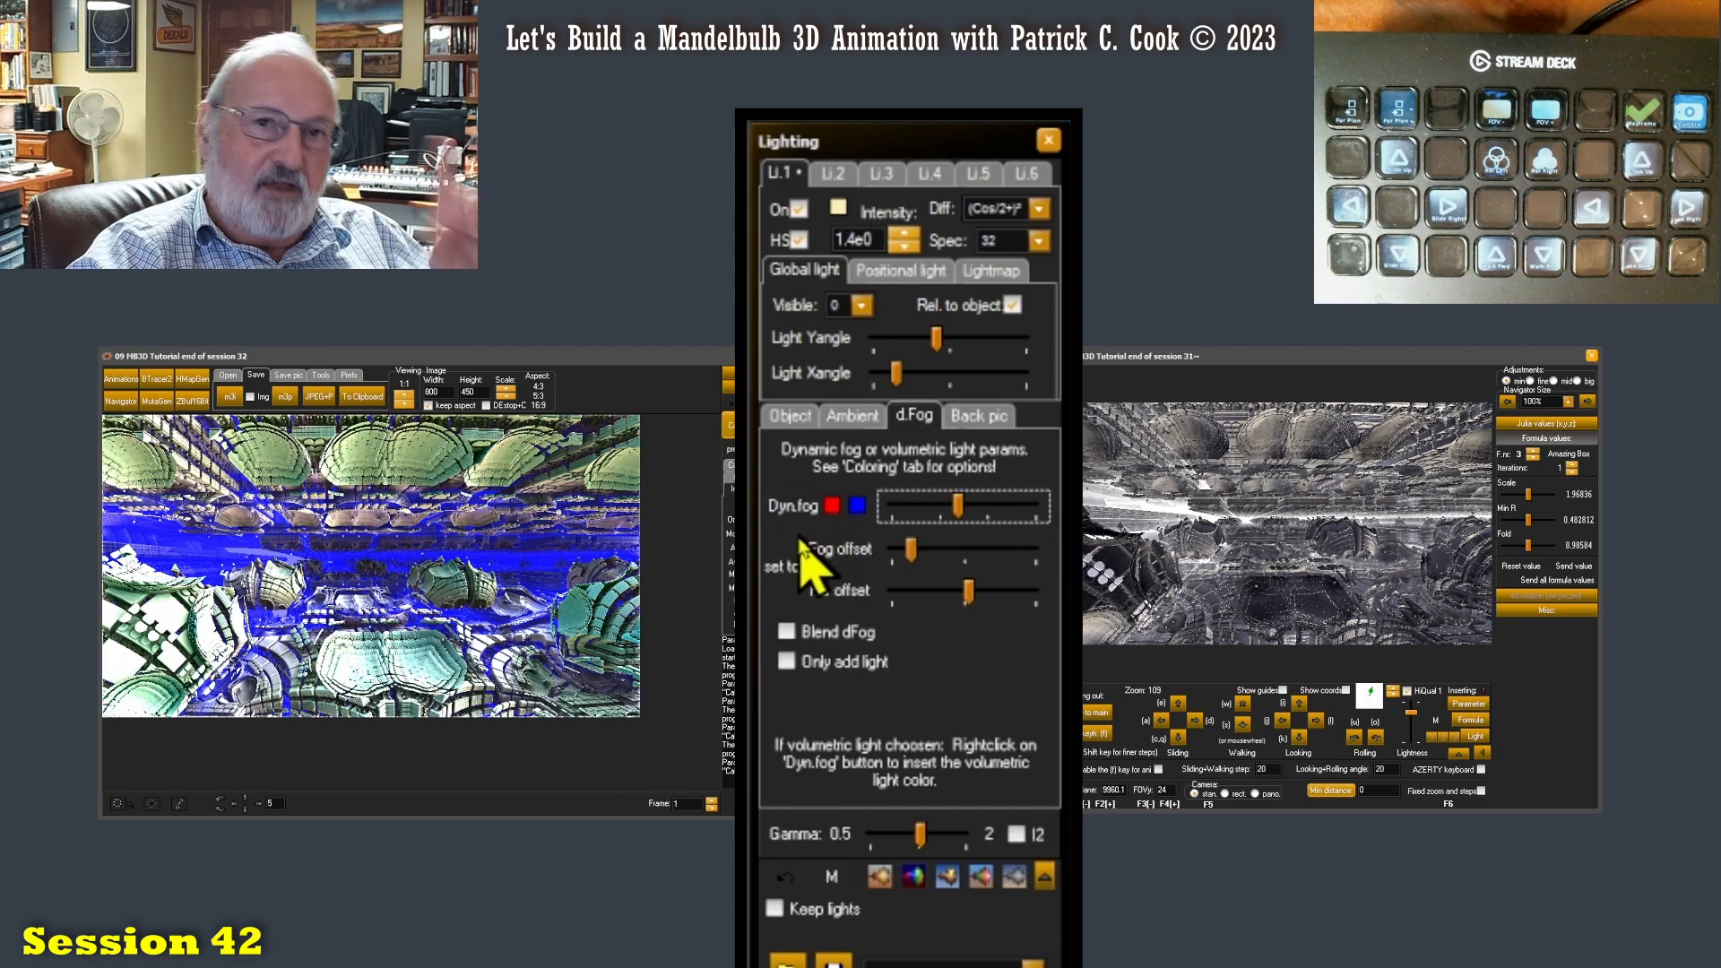
Step: Set both dynamic fog colors to light gray (192, 192, 192) and keep the fog amount near its midpoint
{"action": "left_click", "coordinate": [870, 543]}
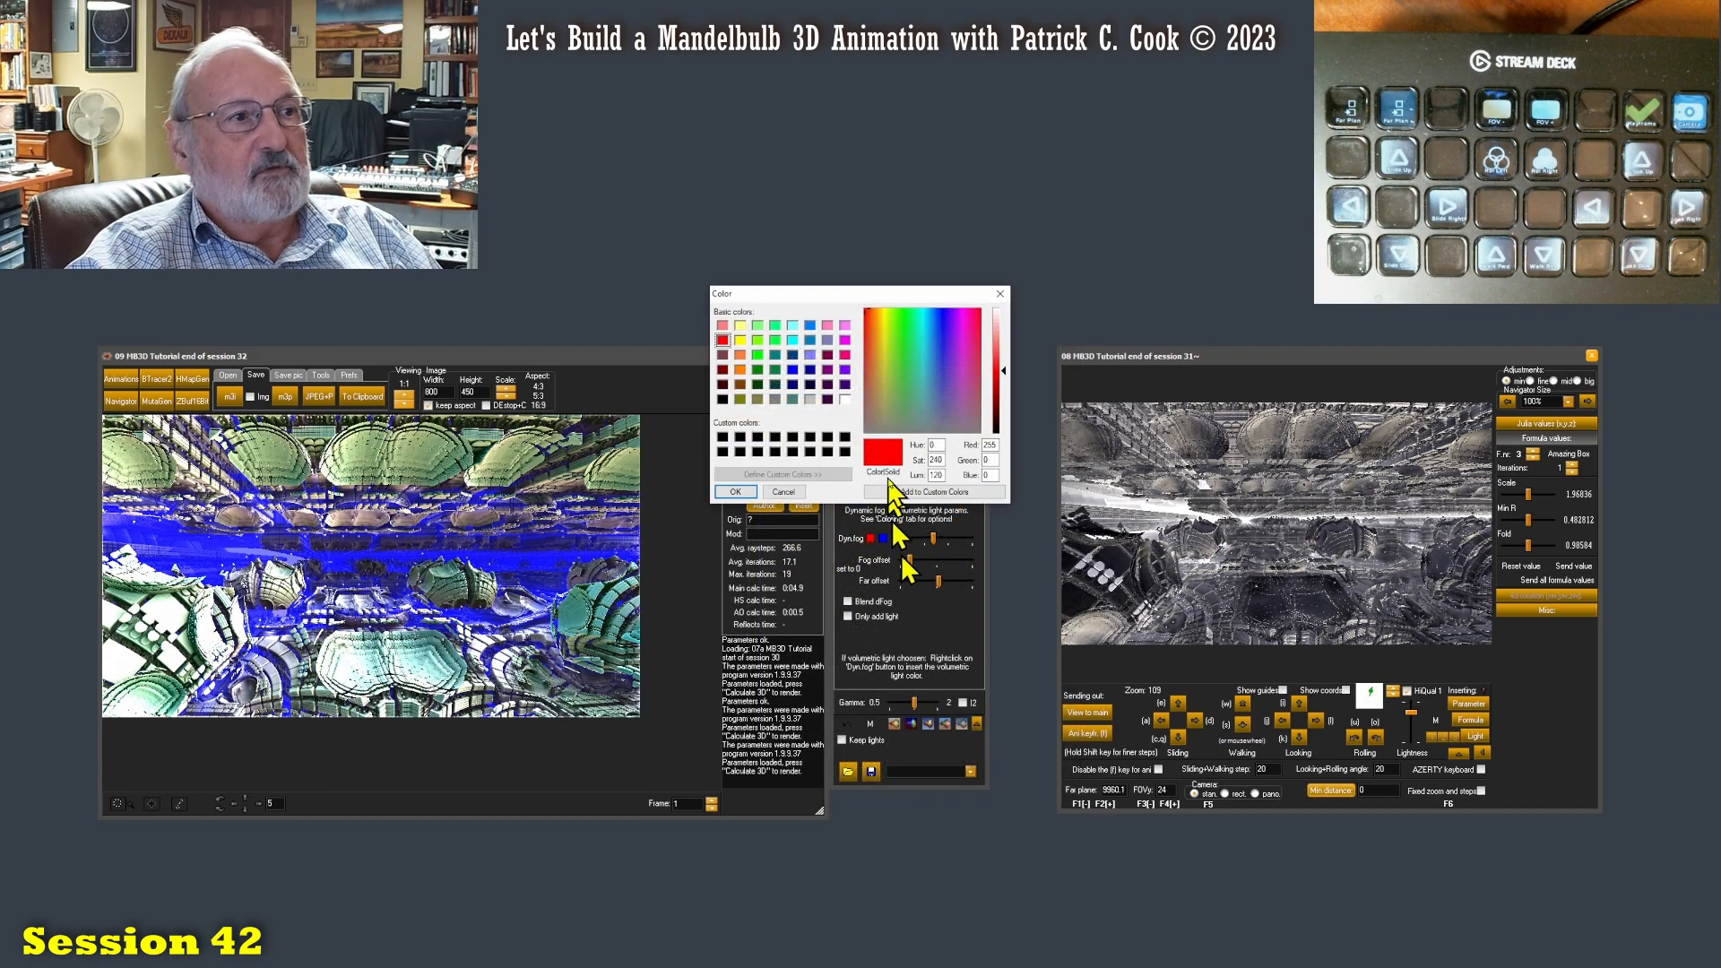
{"action": "left_click", "coordinate": [811, 400]}
{"action": "left_click", "coordinate": [735, 492]}
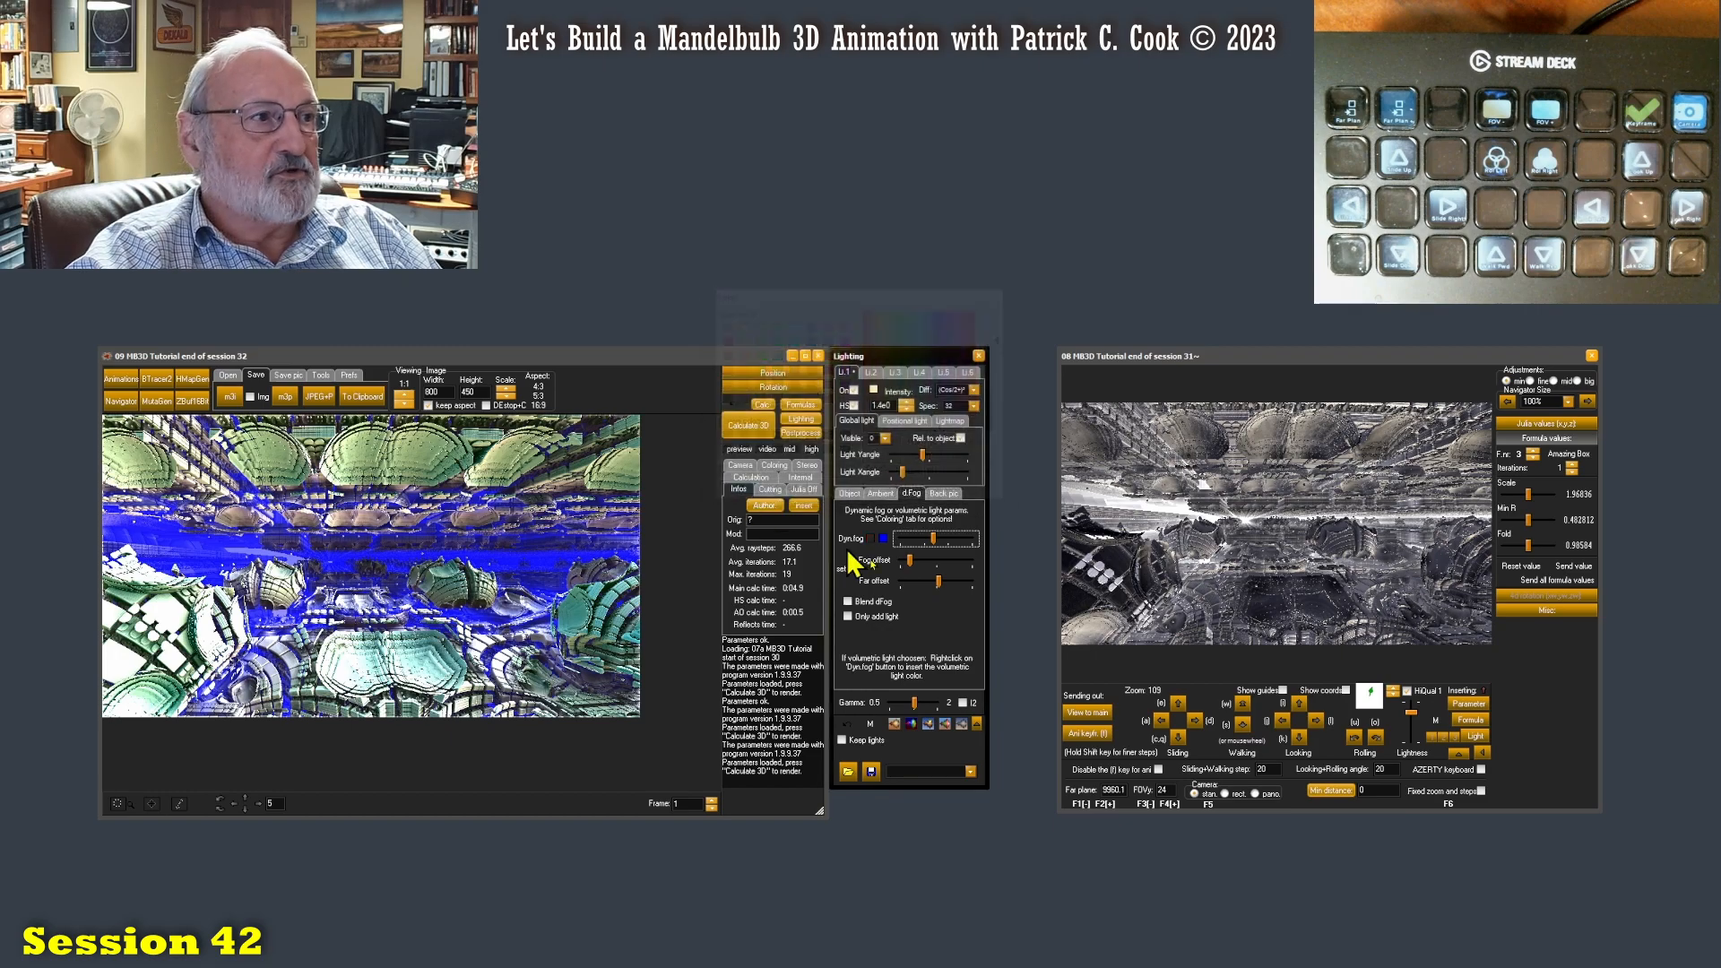
{"action": "left_click", "coordinate": [884, 538]}
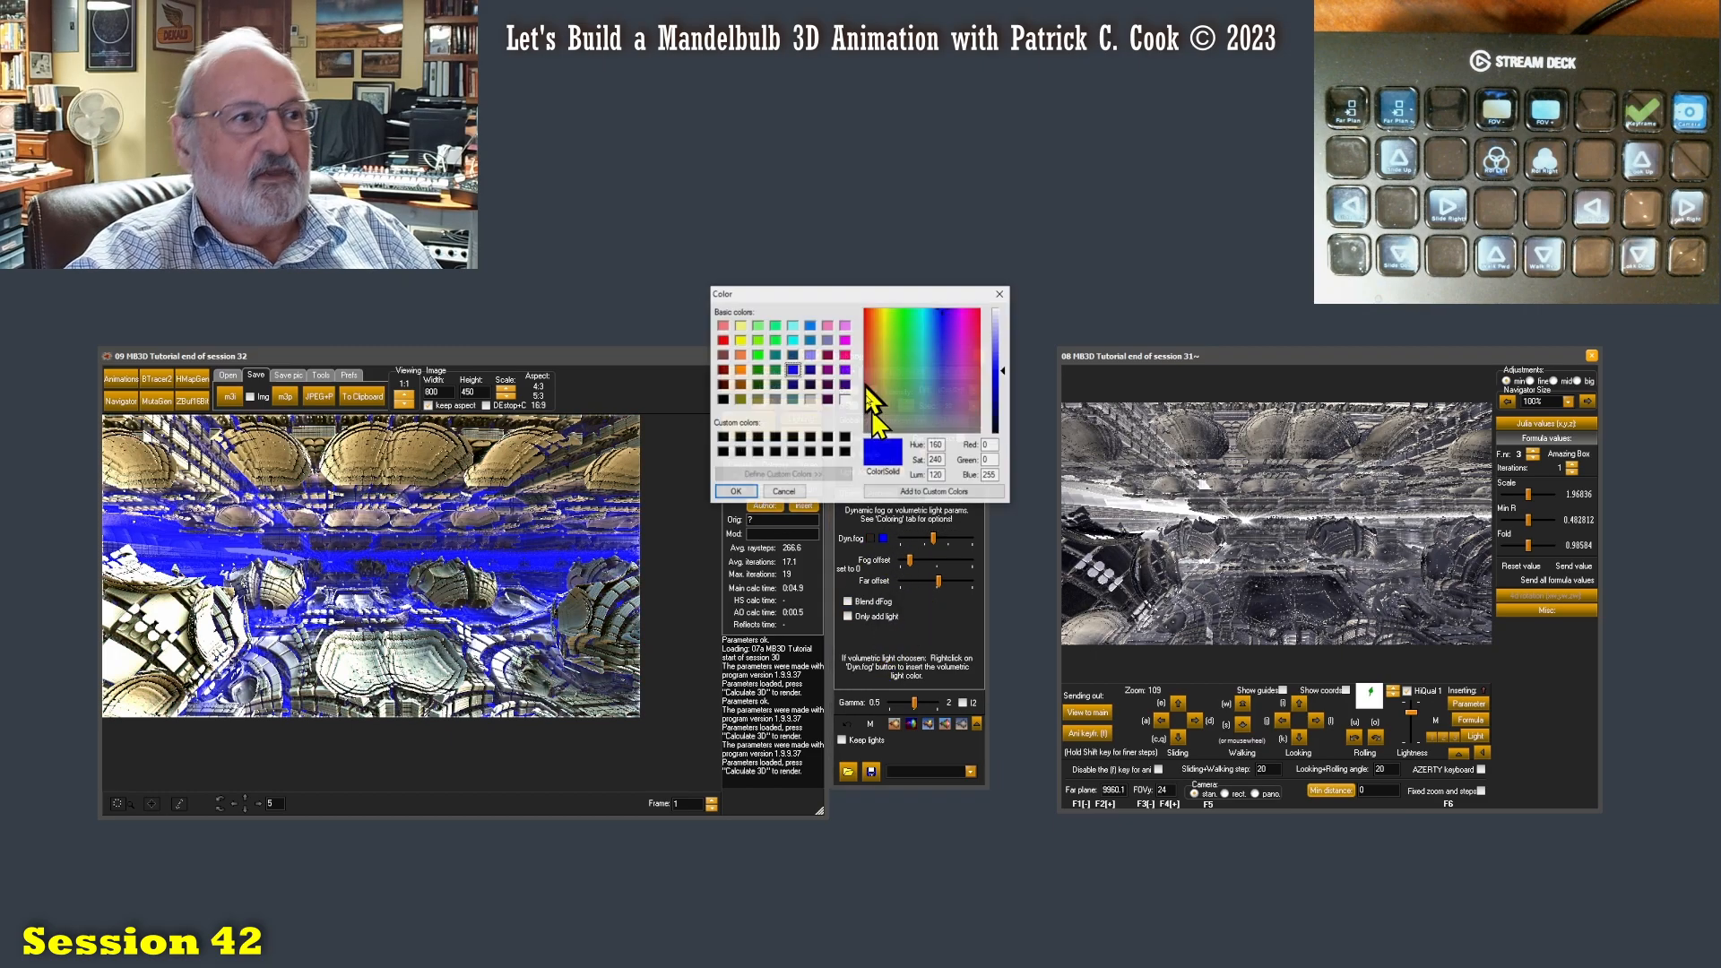
{"action": "left_click", "coordinate": [812, 400]}
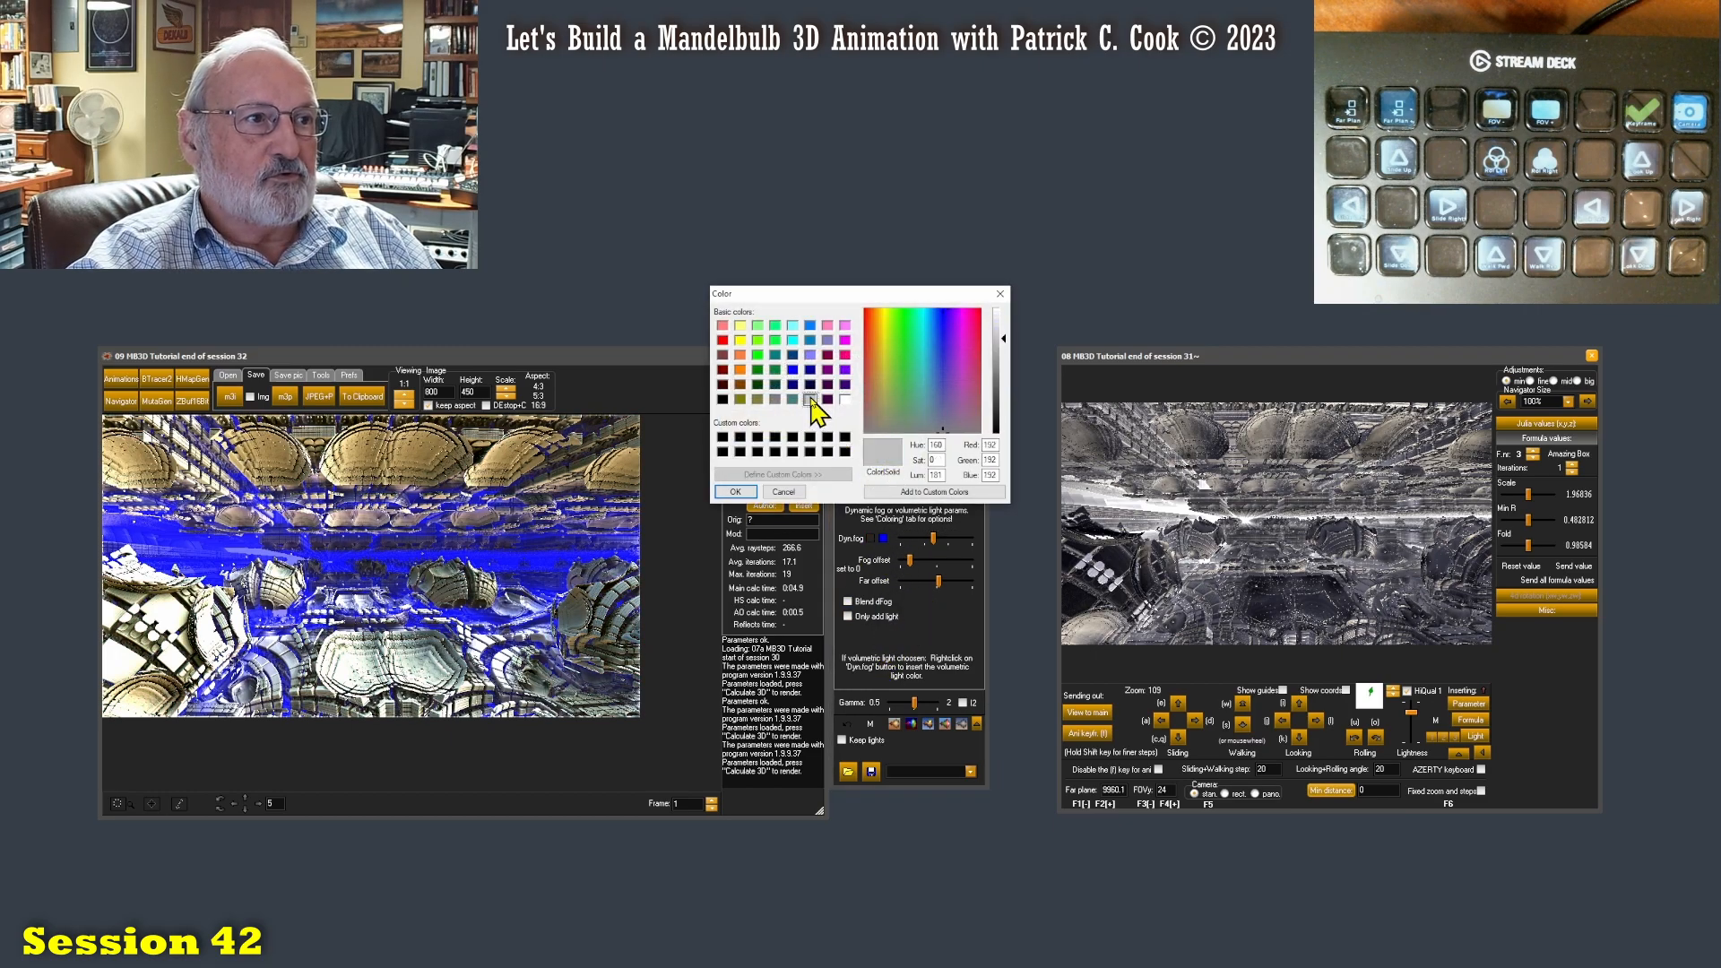
{"action": "left_click", "coordinate": [735, 492]}
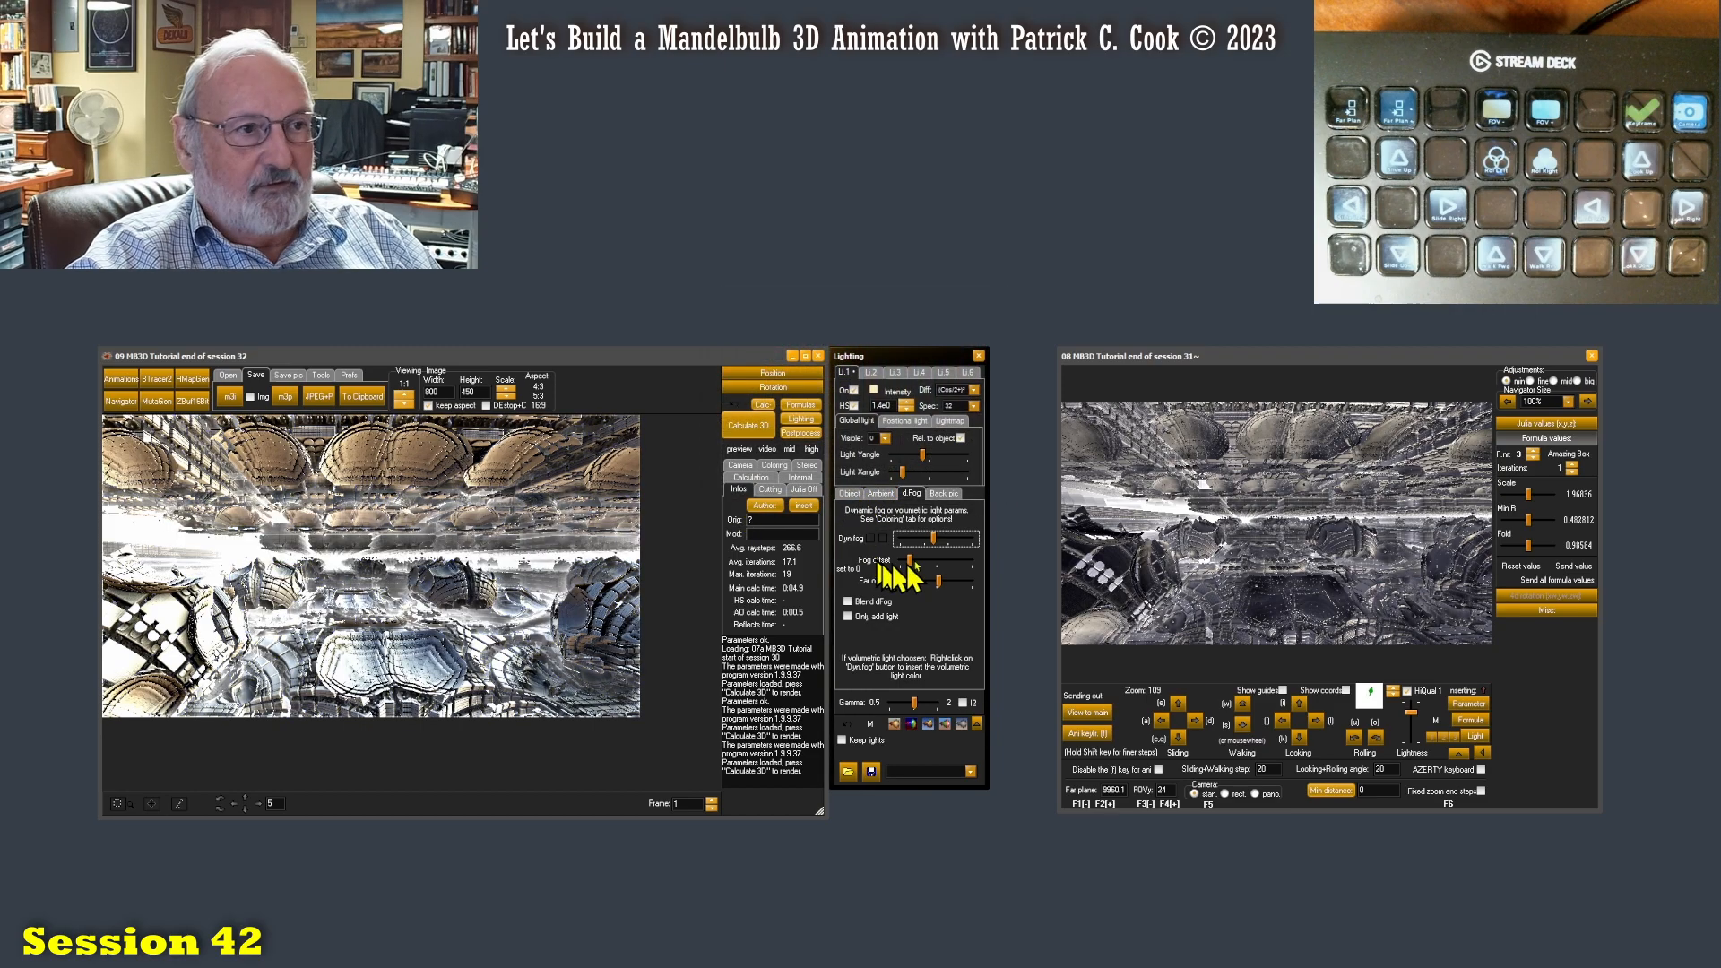
{"action": "left_click_drag", "start_coordinate": [966, 515], "coordinate": [963, 511]}
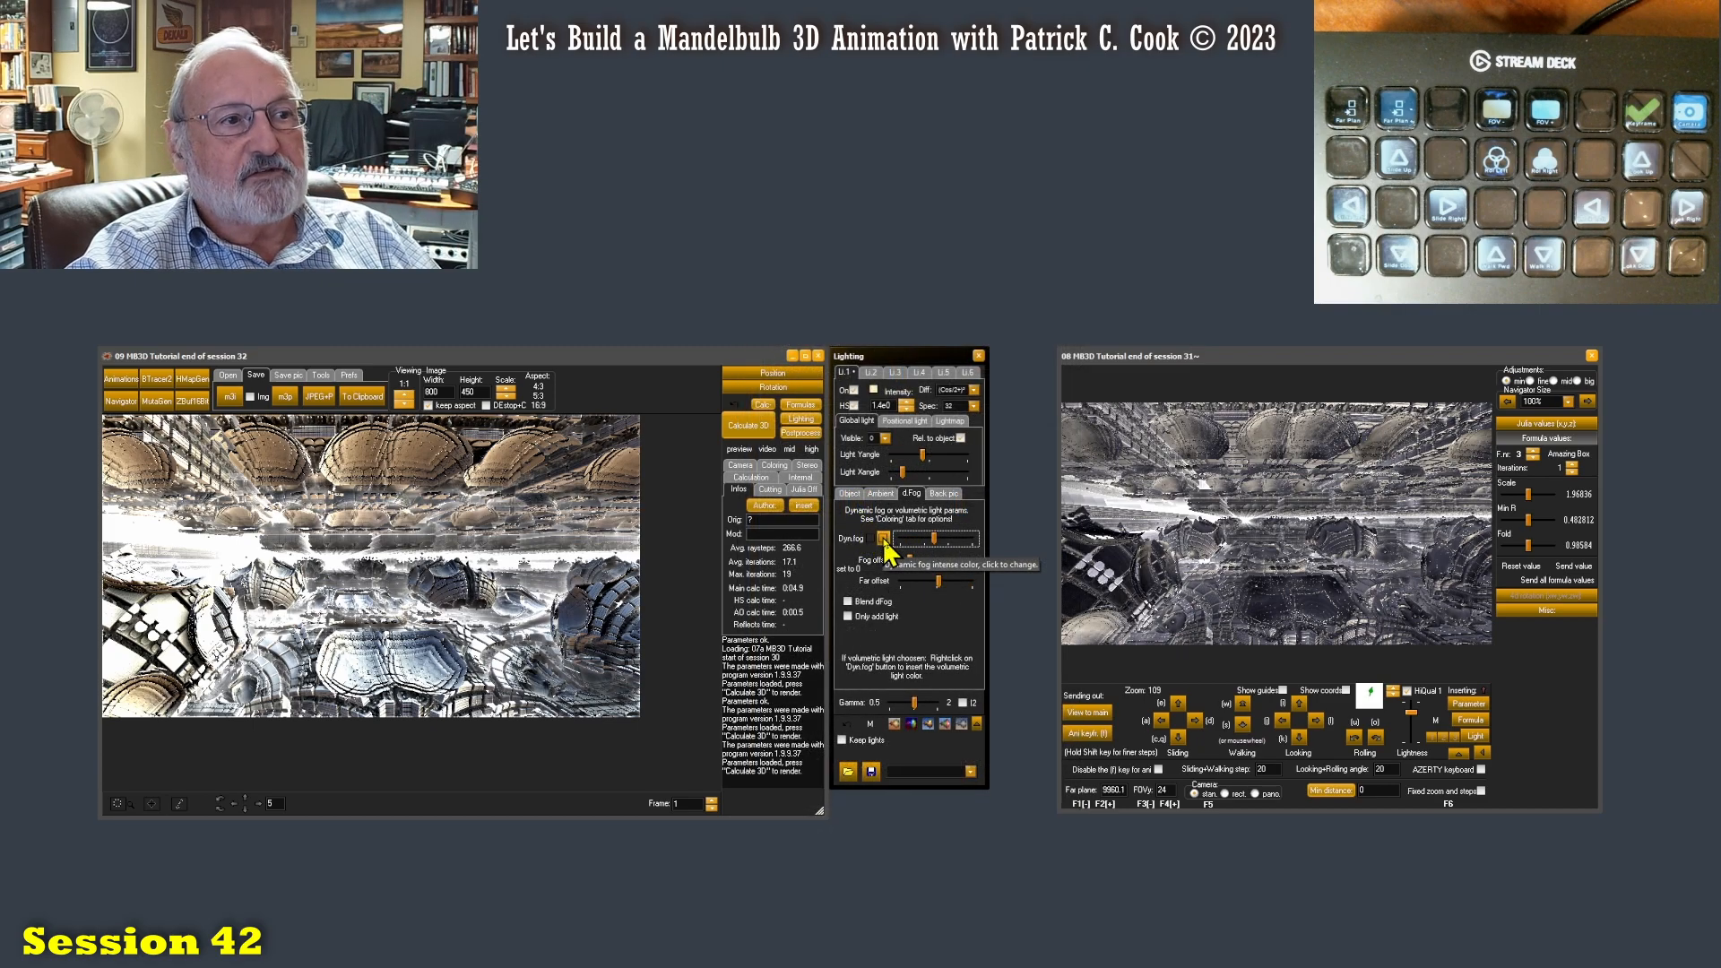
Step: Set the intense dynamic fog color to a lightened orange and lower the dynamic fog amount to slightly below its midpoint
{"action": "left_click", "coordinate": [883, 538]}
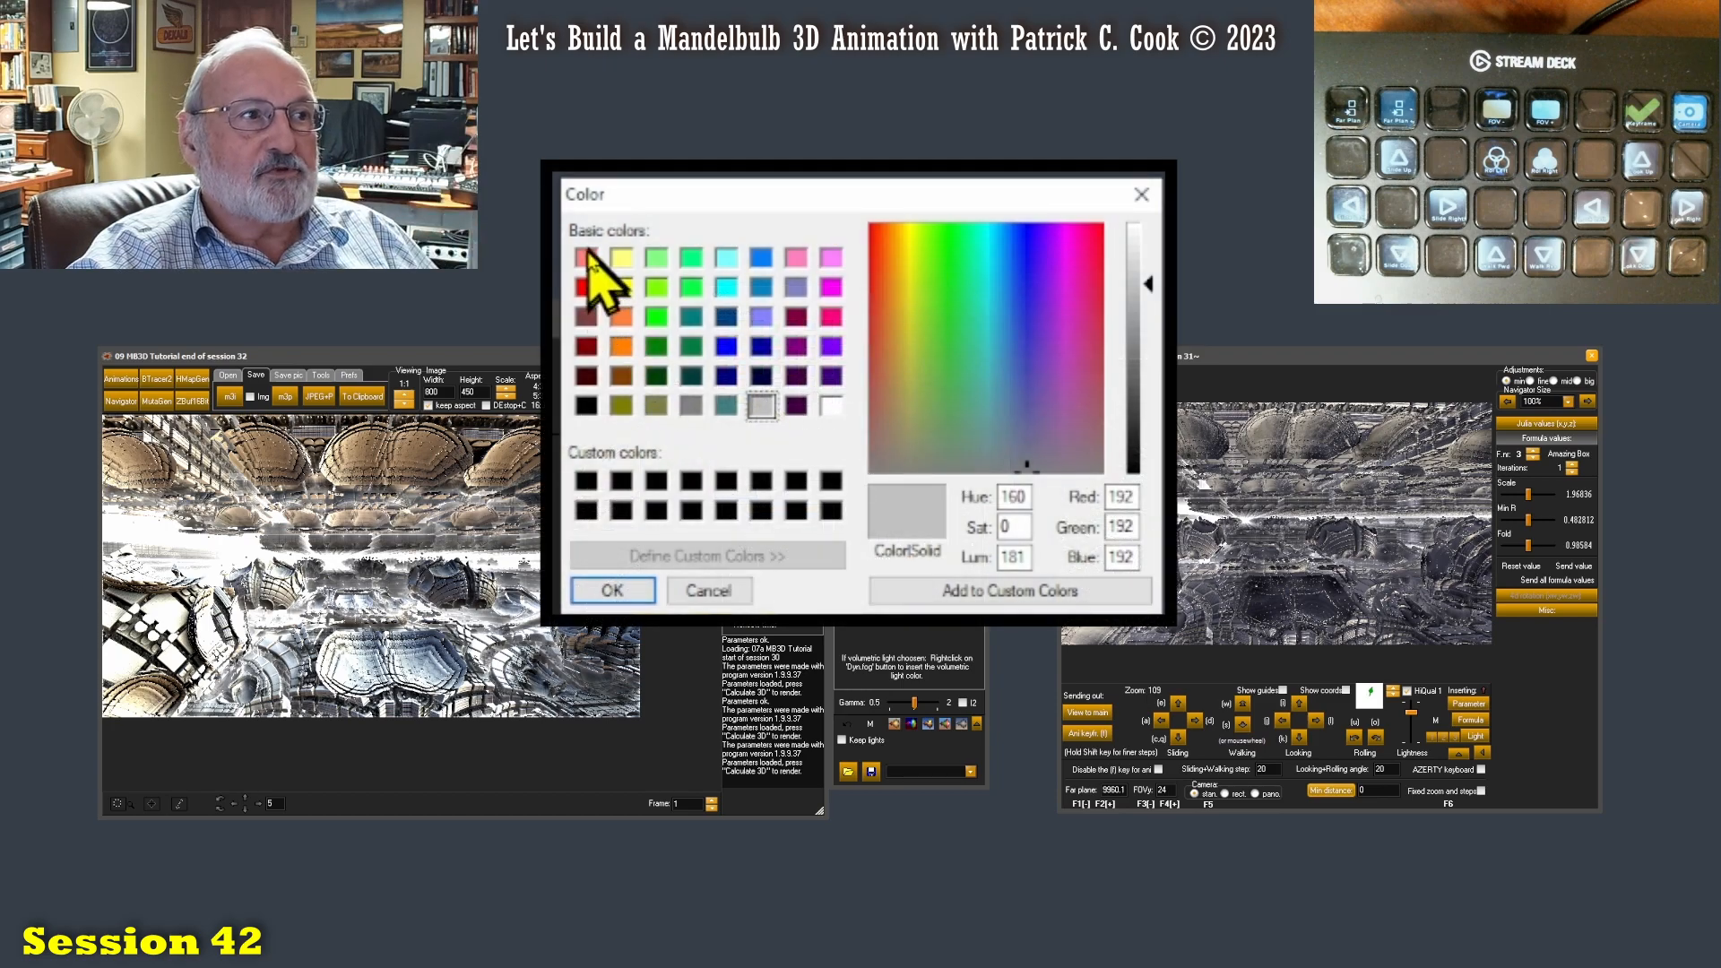
{"action": "left_click", "coordinate": [587, 257]}
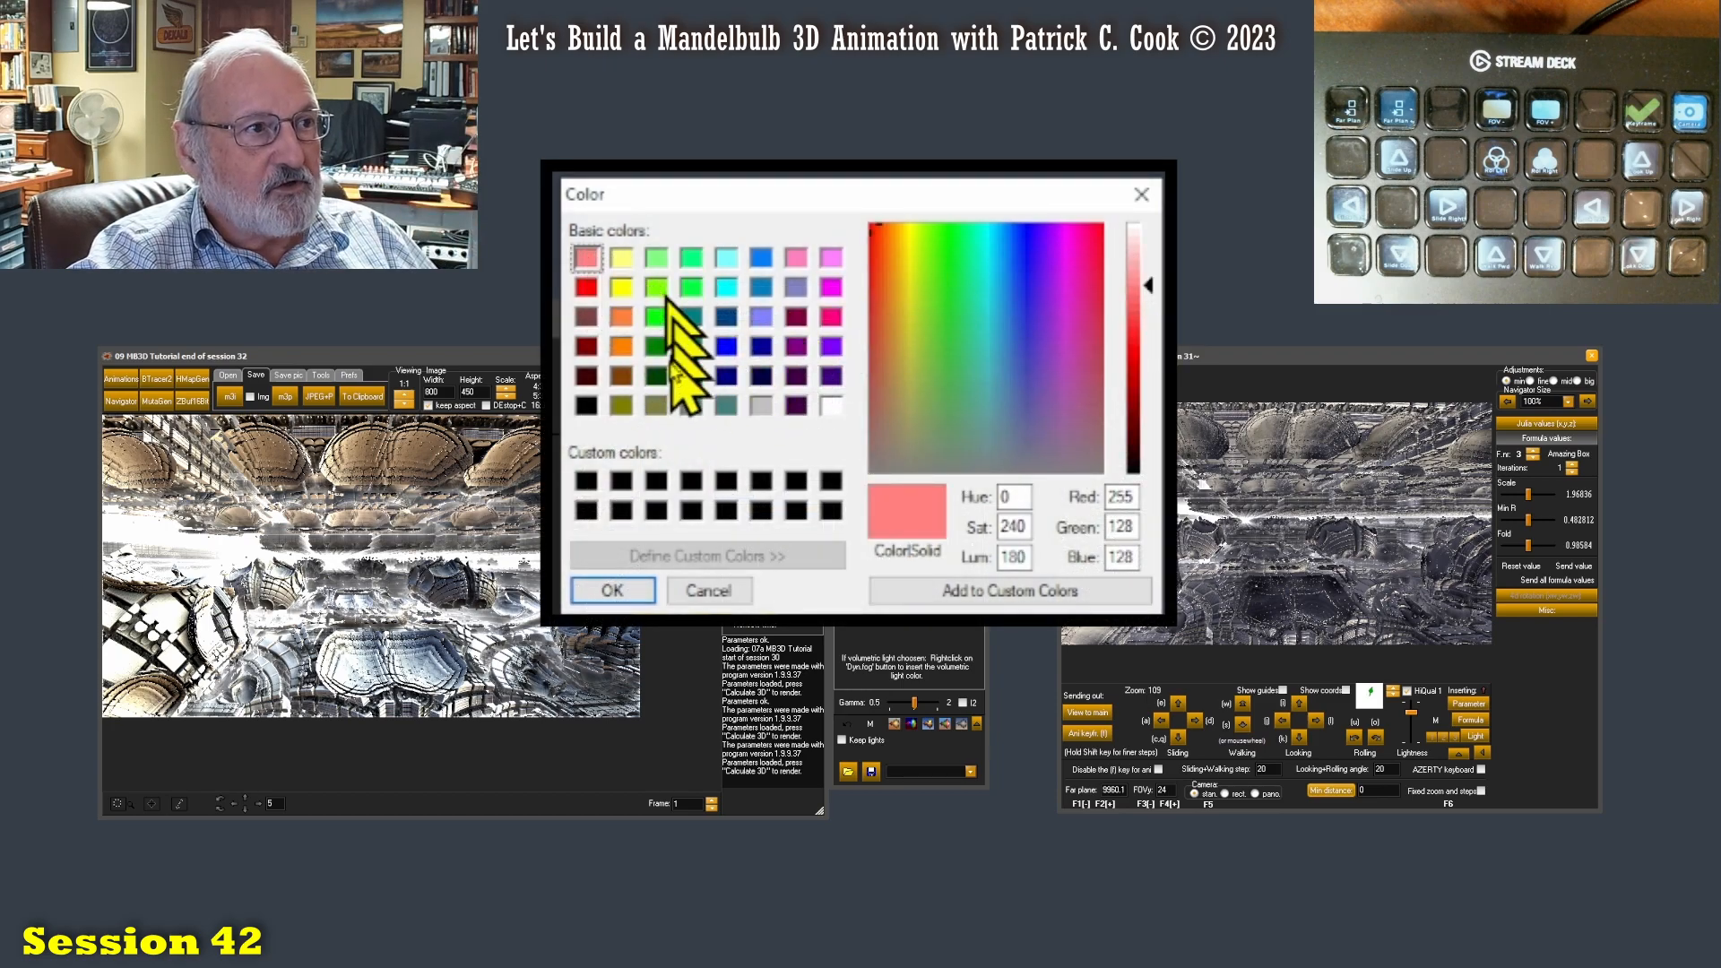
{"action": "left_click", "coordinate": [621, 318]}
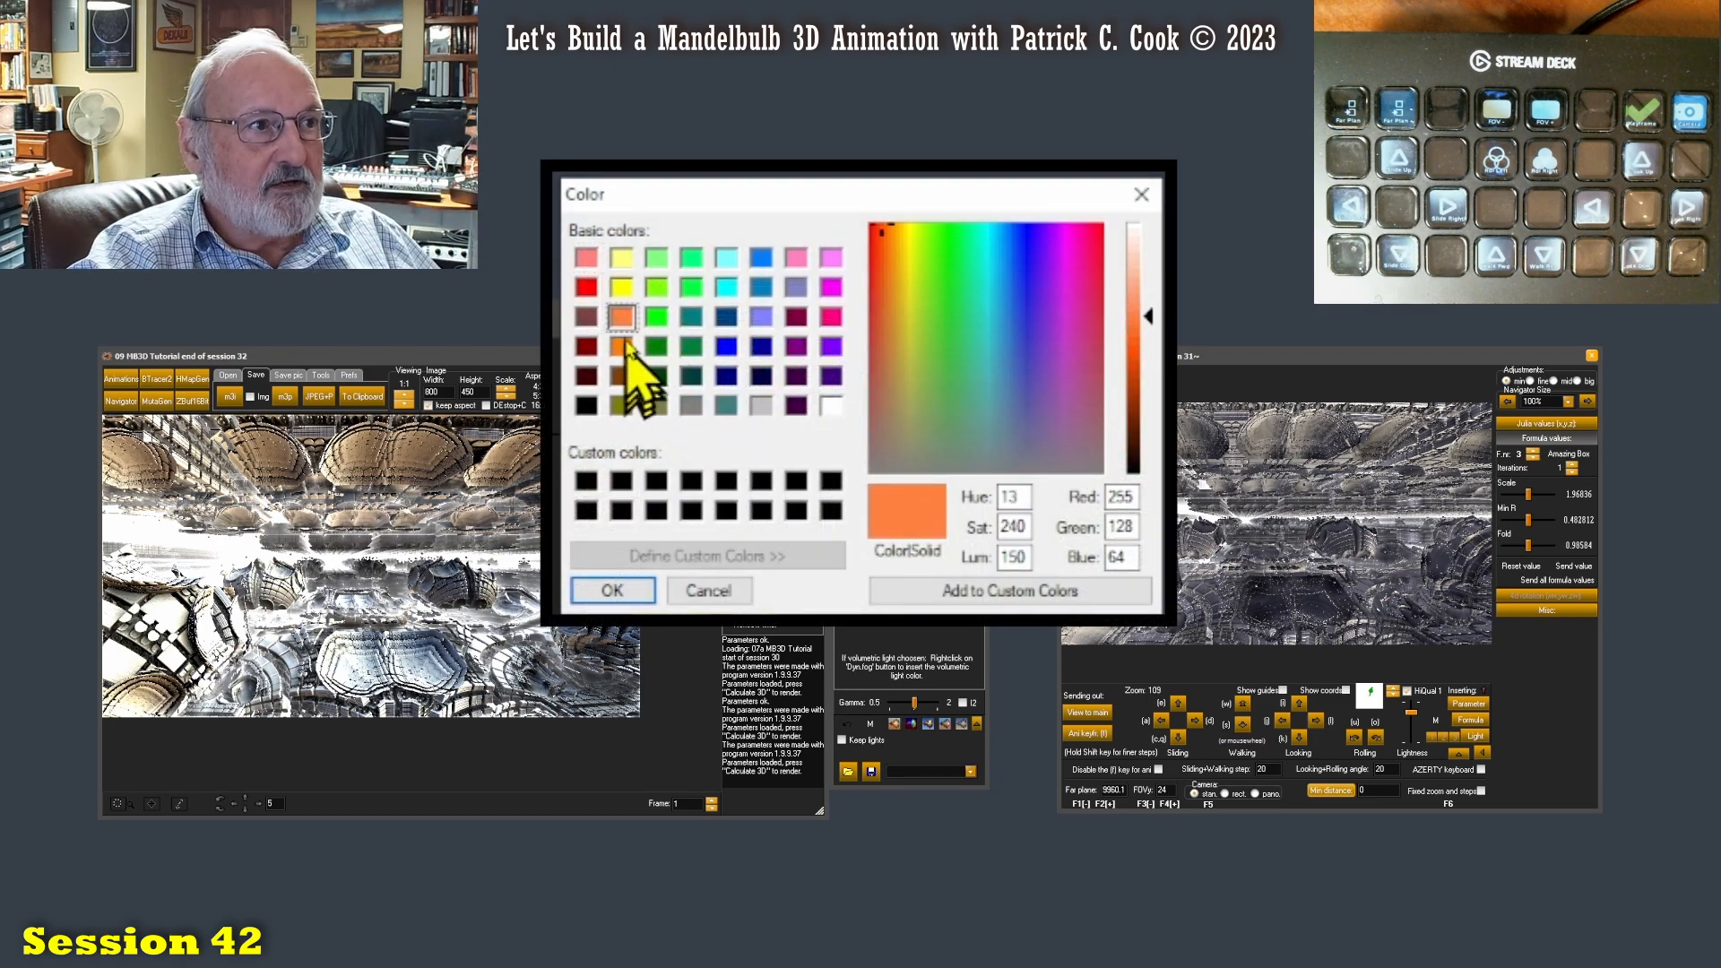
{"action": "left_click", "coordinate": [621, 346]}
{"action": "left_click", "coordinate": [1152, 342]}
{"action": "left_click_drag", "start_coordinate": [1154, 350], "coordinate": [1156, 313]}
{"action": "left_click", "coordinate": [612, 590]}
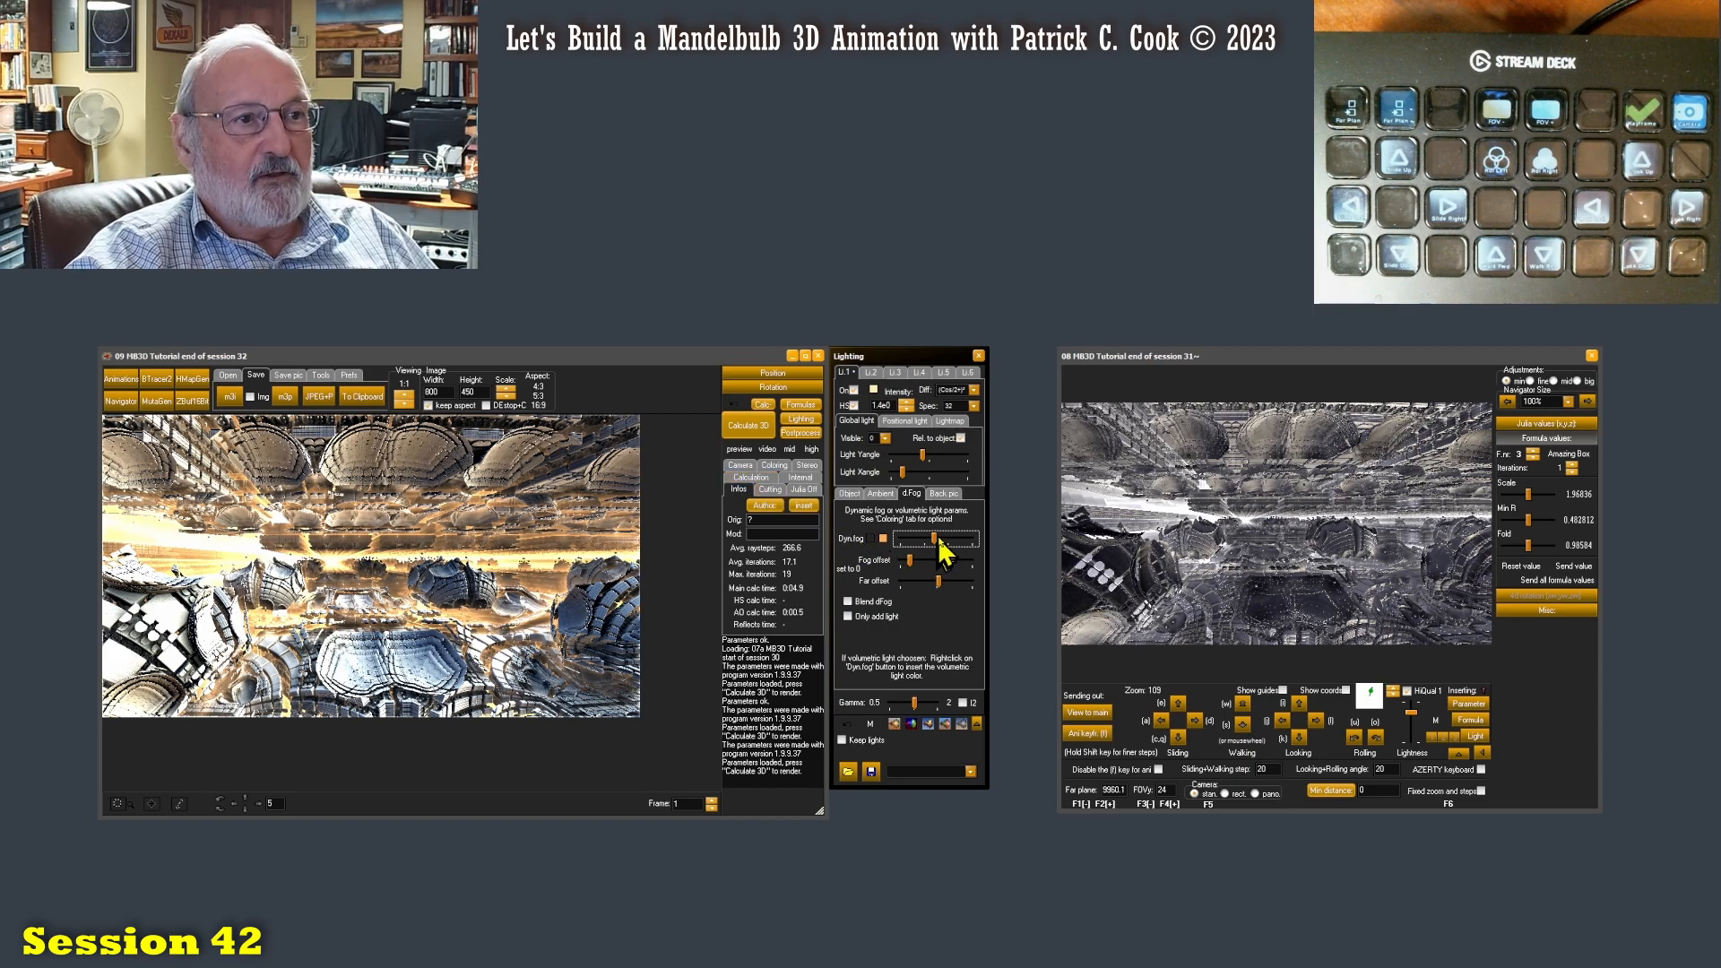
{"action": "left_click_drag", "start_coordinate": [935, 537], "coordinate": [952, 513]}
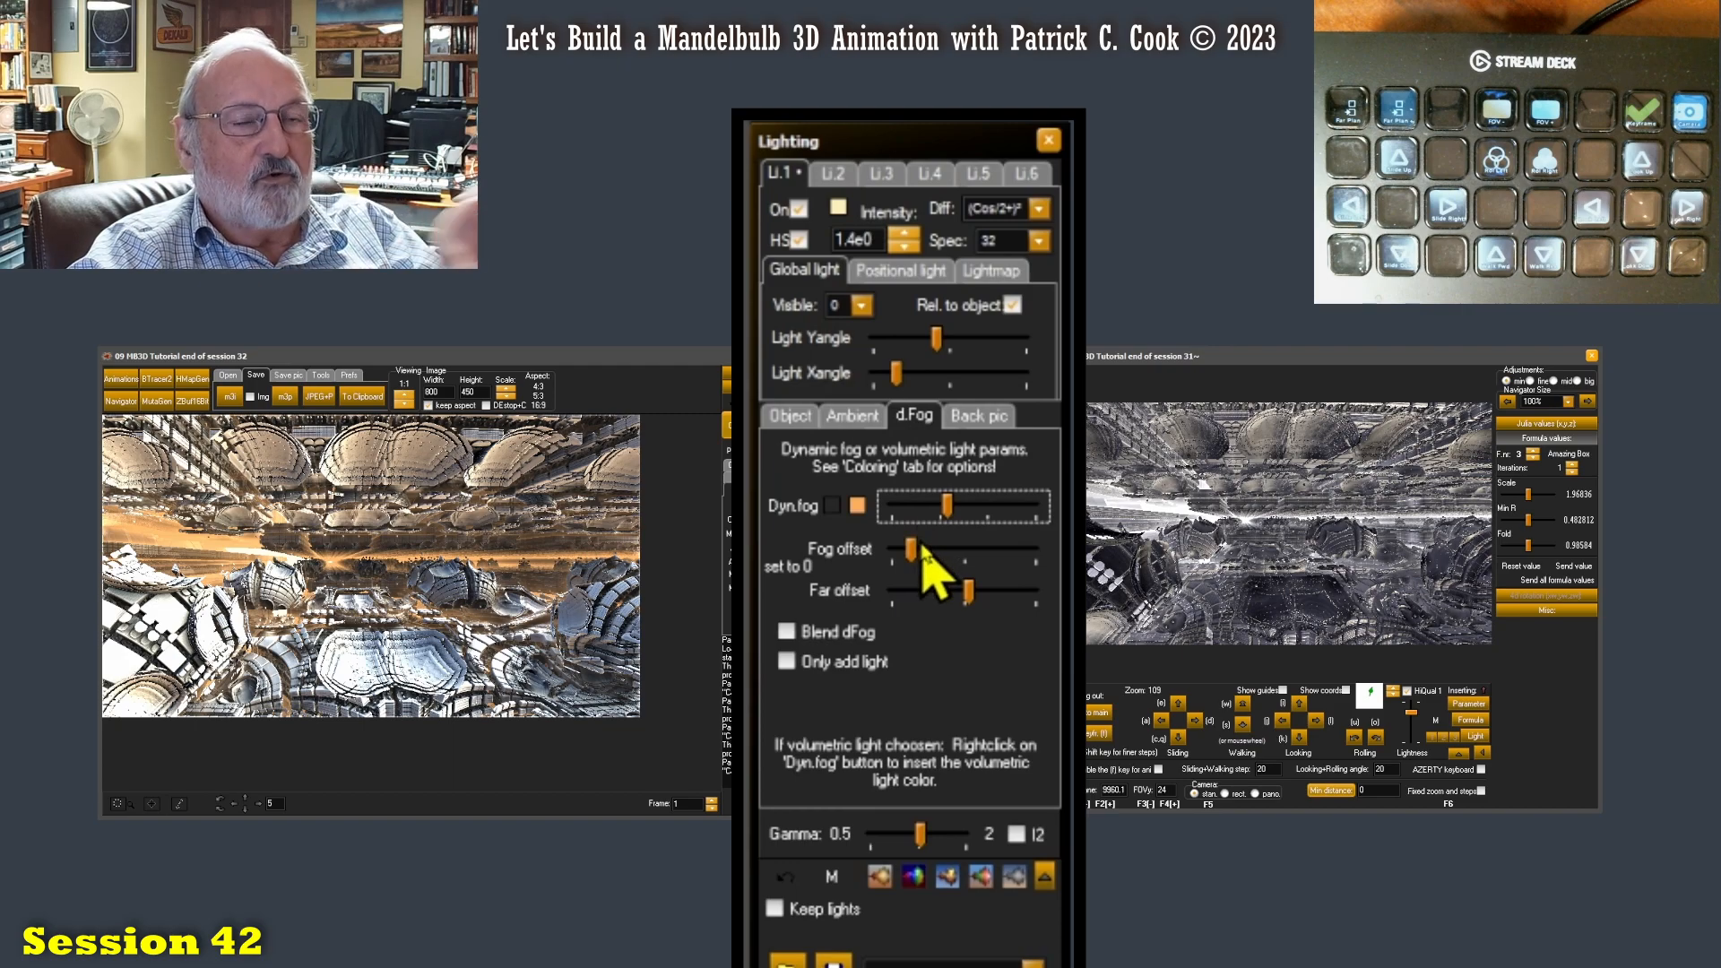
{"action": "left_click_drag", "start_coordinate": [949, 507], "coordinate": [950, 509]}
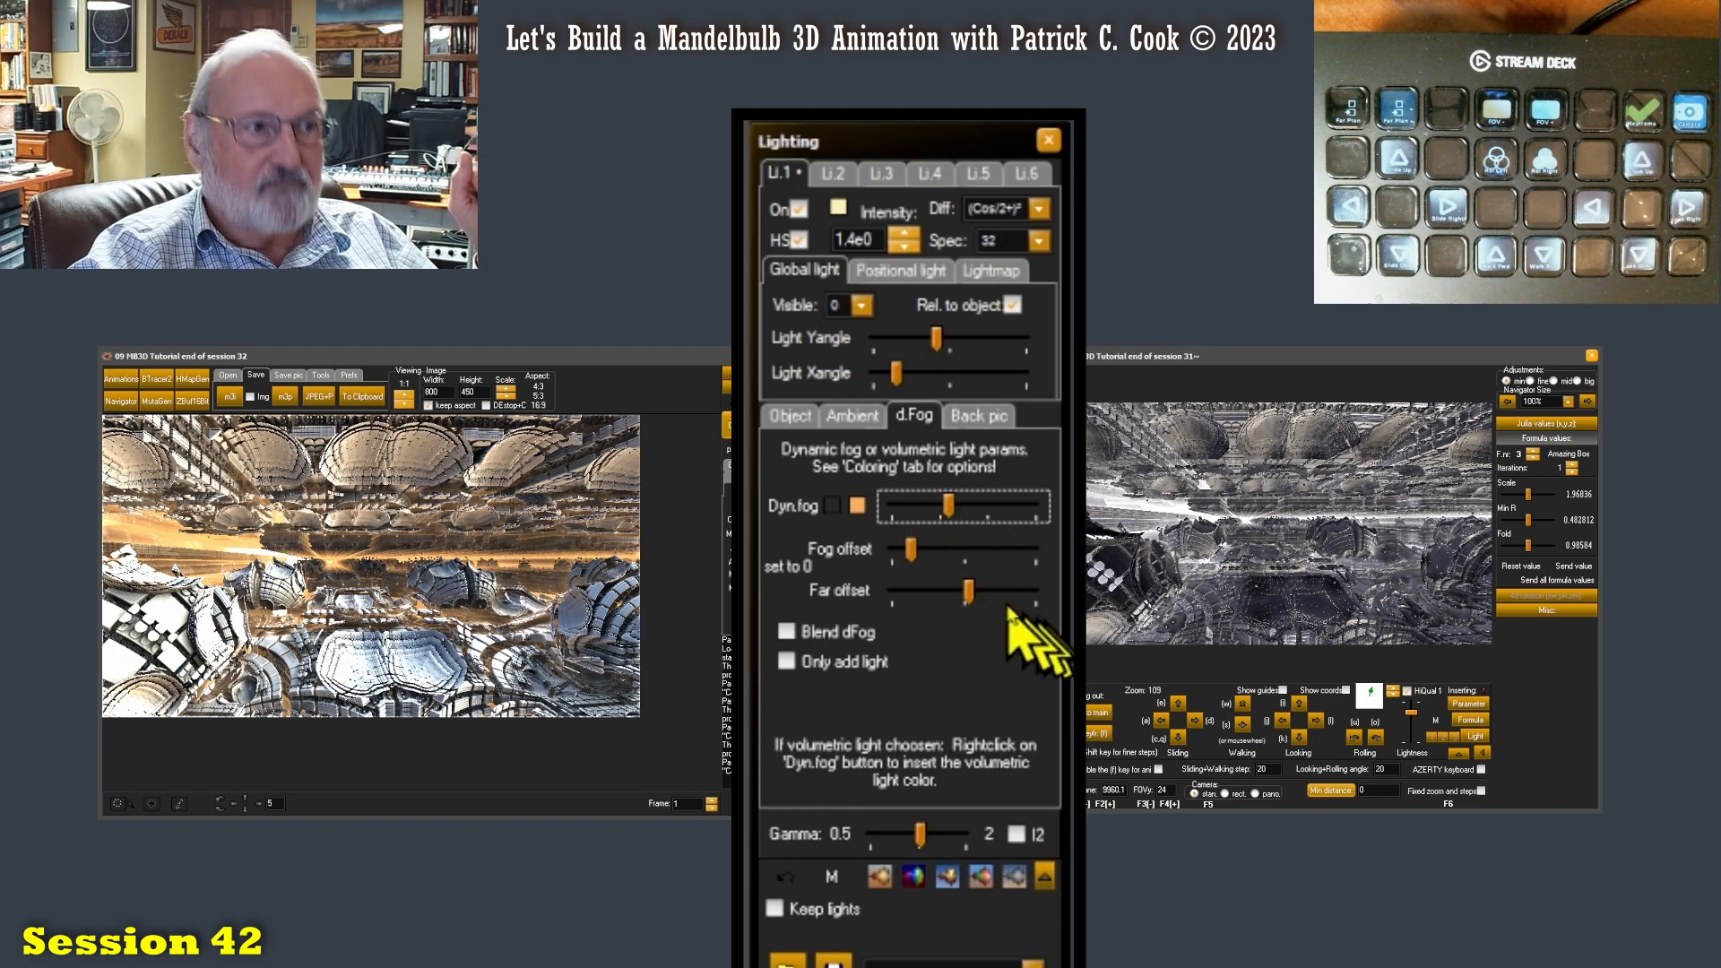
Step: Lower the dynamic fog offset to its minimum and set the far offset to about a quarter of its range
{"action": "mouse_move", "coordinate": [913, 552]}
{"action": "left_mouse_down"}
{"action": "mouse_move", "coordinate": [932, 558]}
{"action": "mouse_move", "coordinate": [879, 554]}
{"action": "left_mouse_up"}
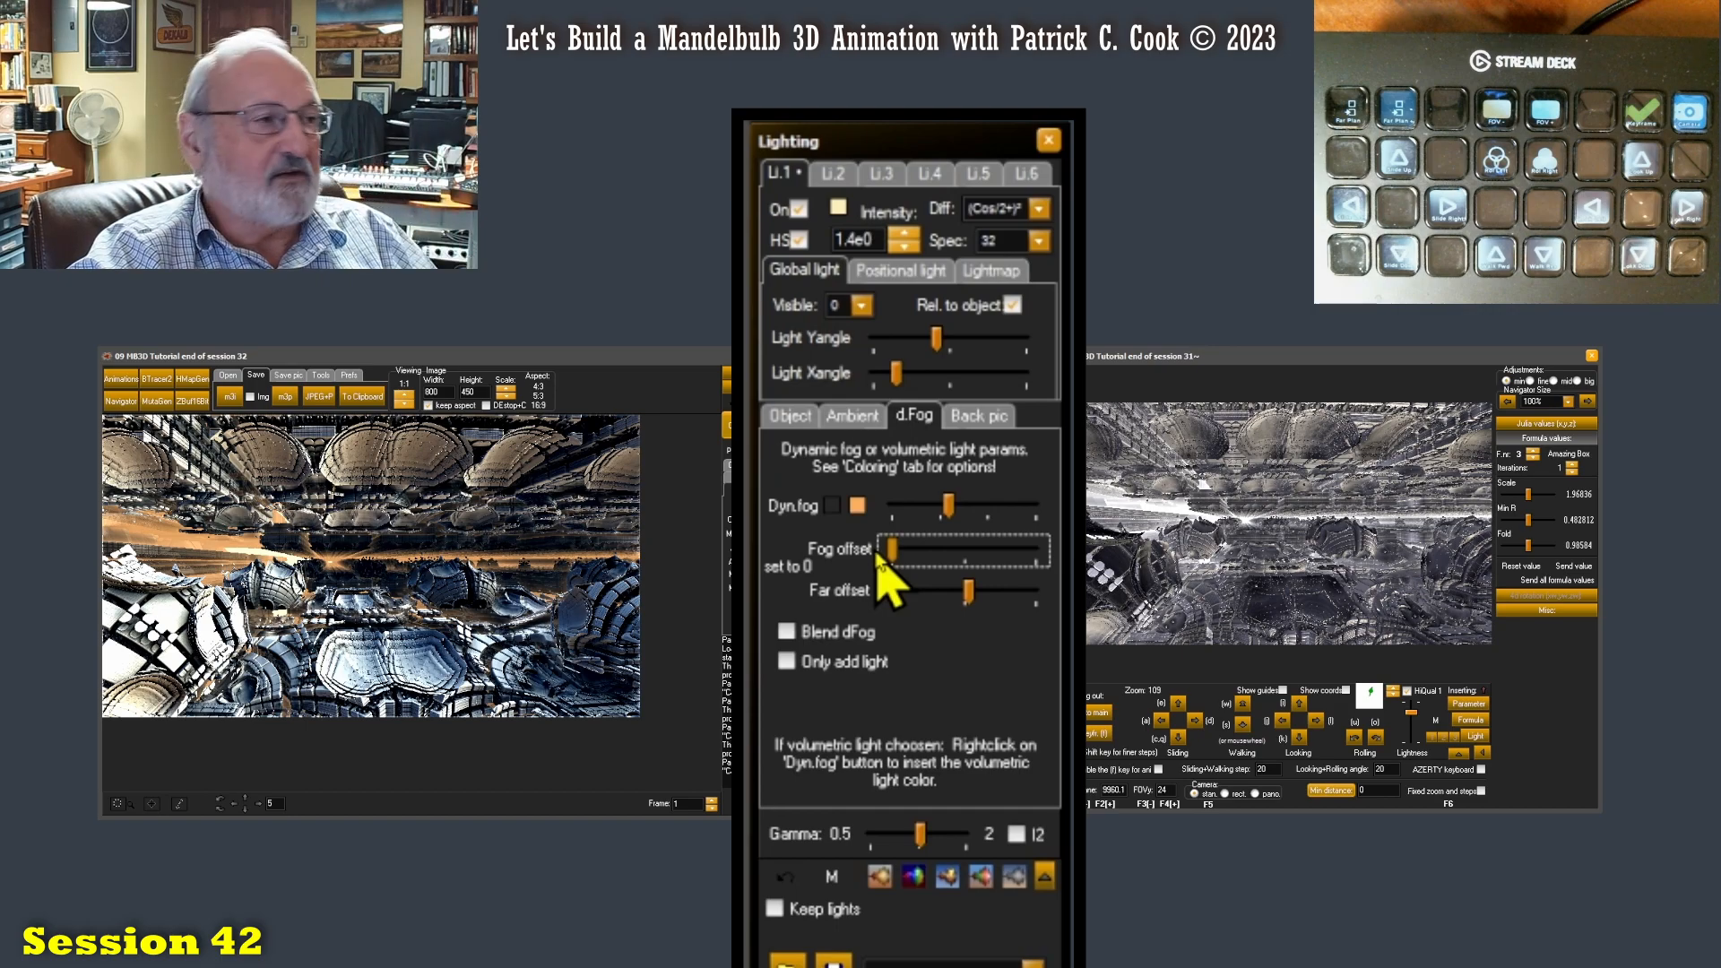
{"action": "left_click_drag", "start_coordinate": [968, 592], "coordinate": [1006, 607]}
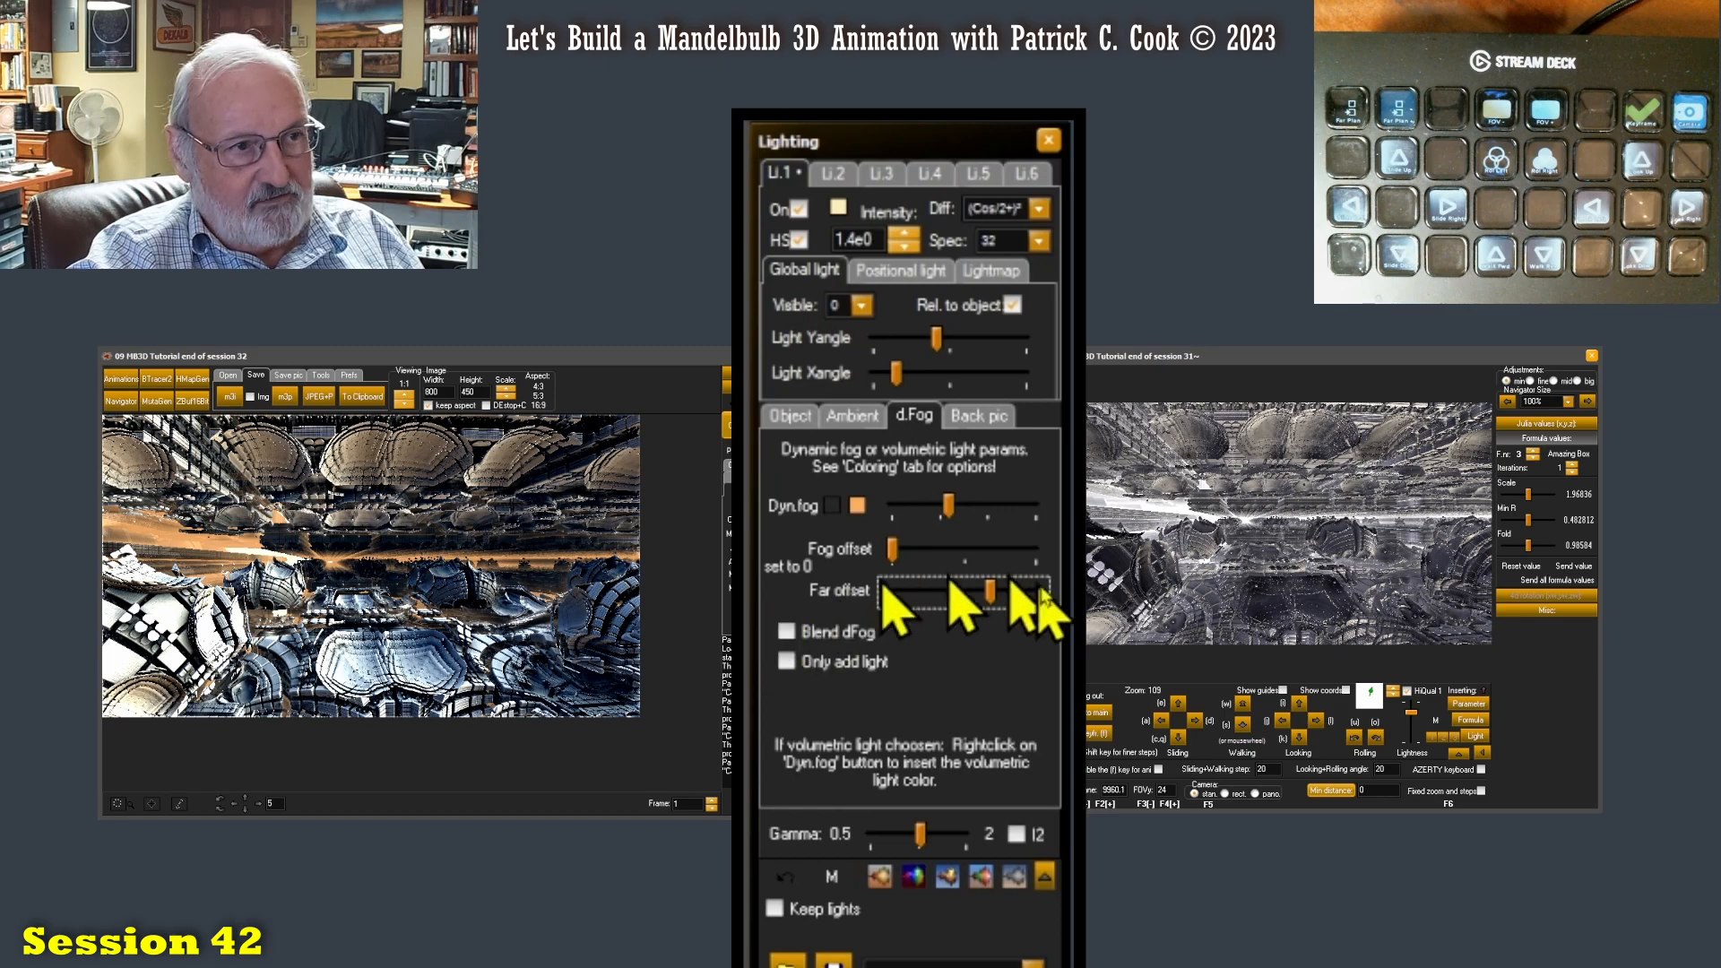
{"action": "left_click_drag", "start_coordinate": [990, 598], "coordinate": [932, 602]}
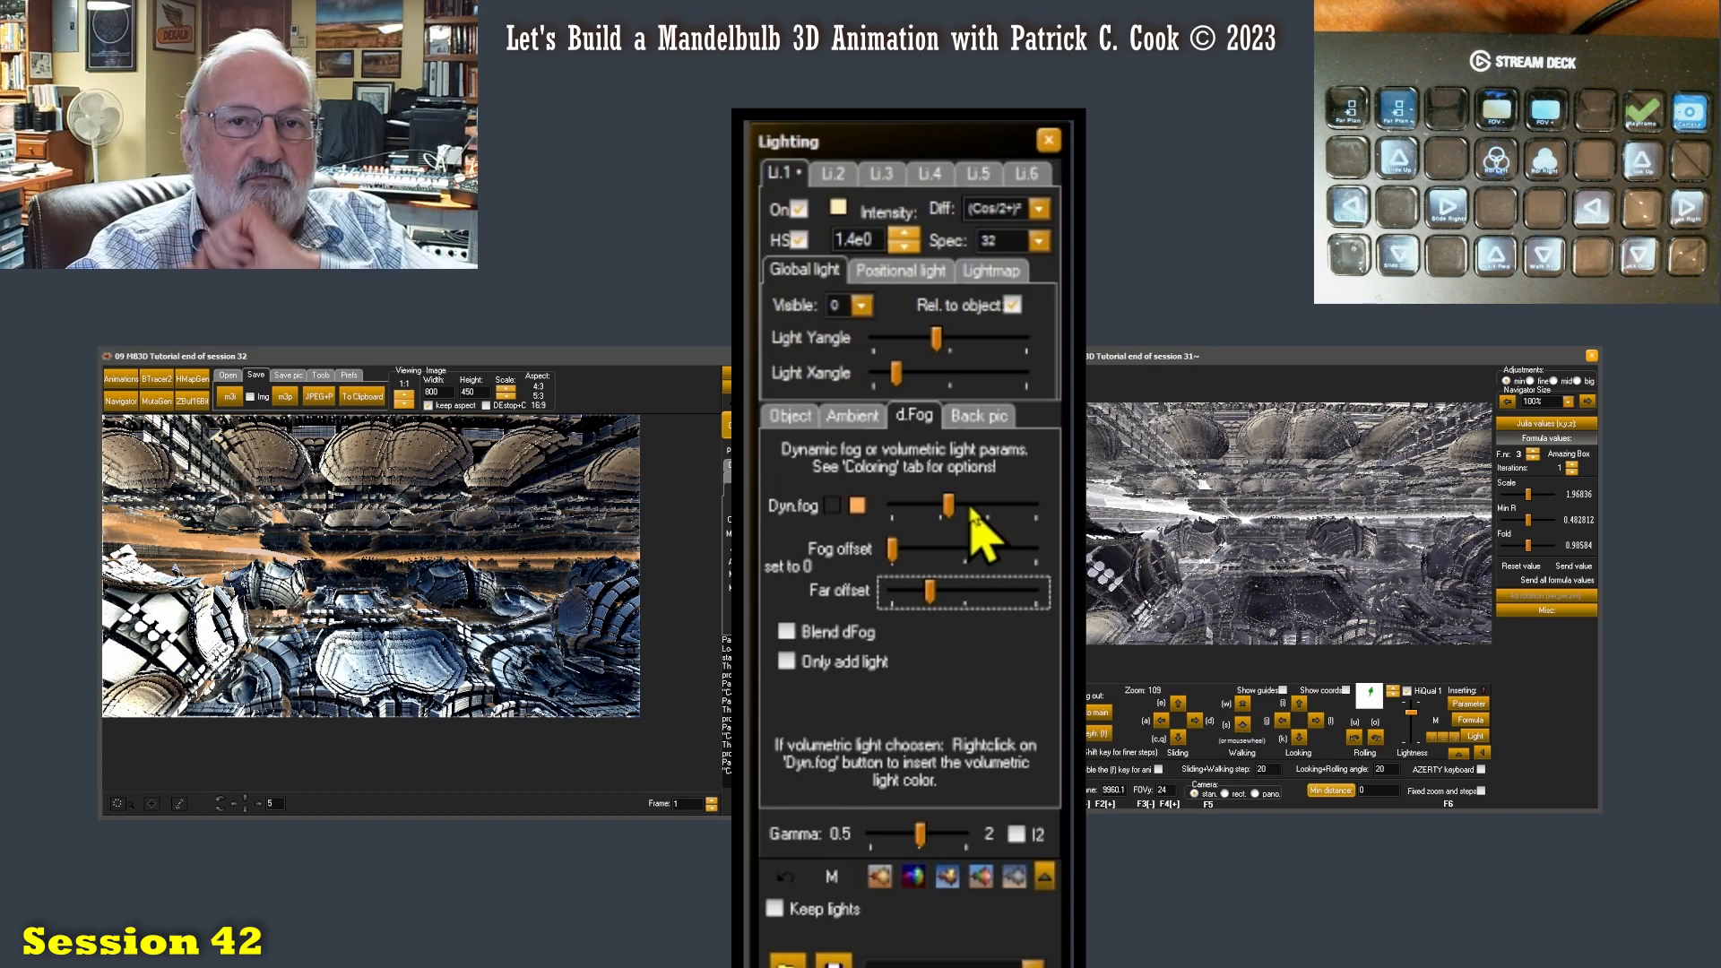
Step: Try a very pale orange (255, 228, 202) as the intense dynamic fog color
{"action": "left_click", "coordinate": [883, 538]}
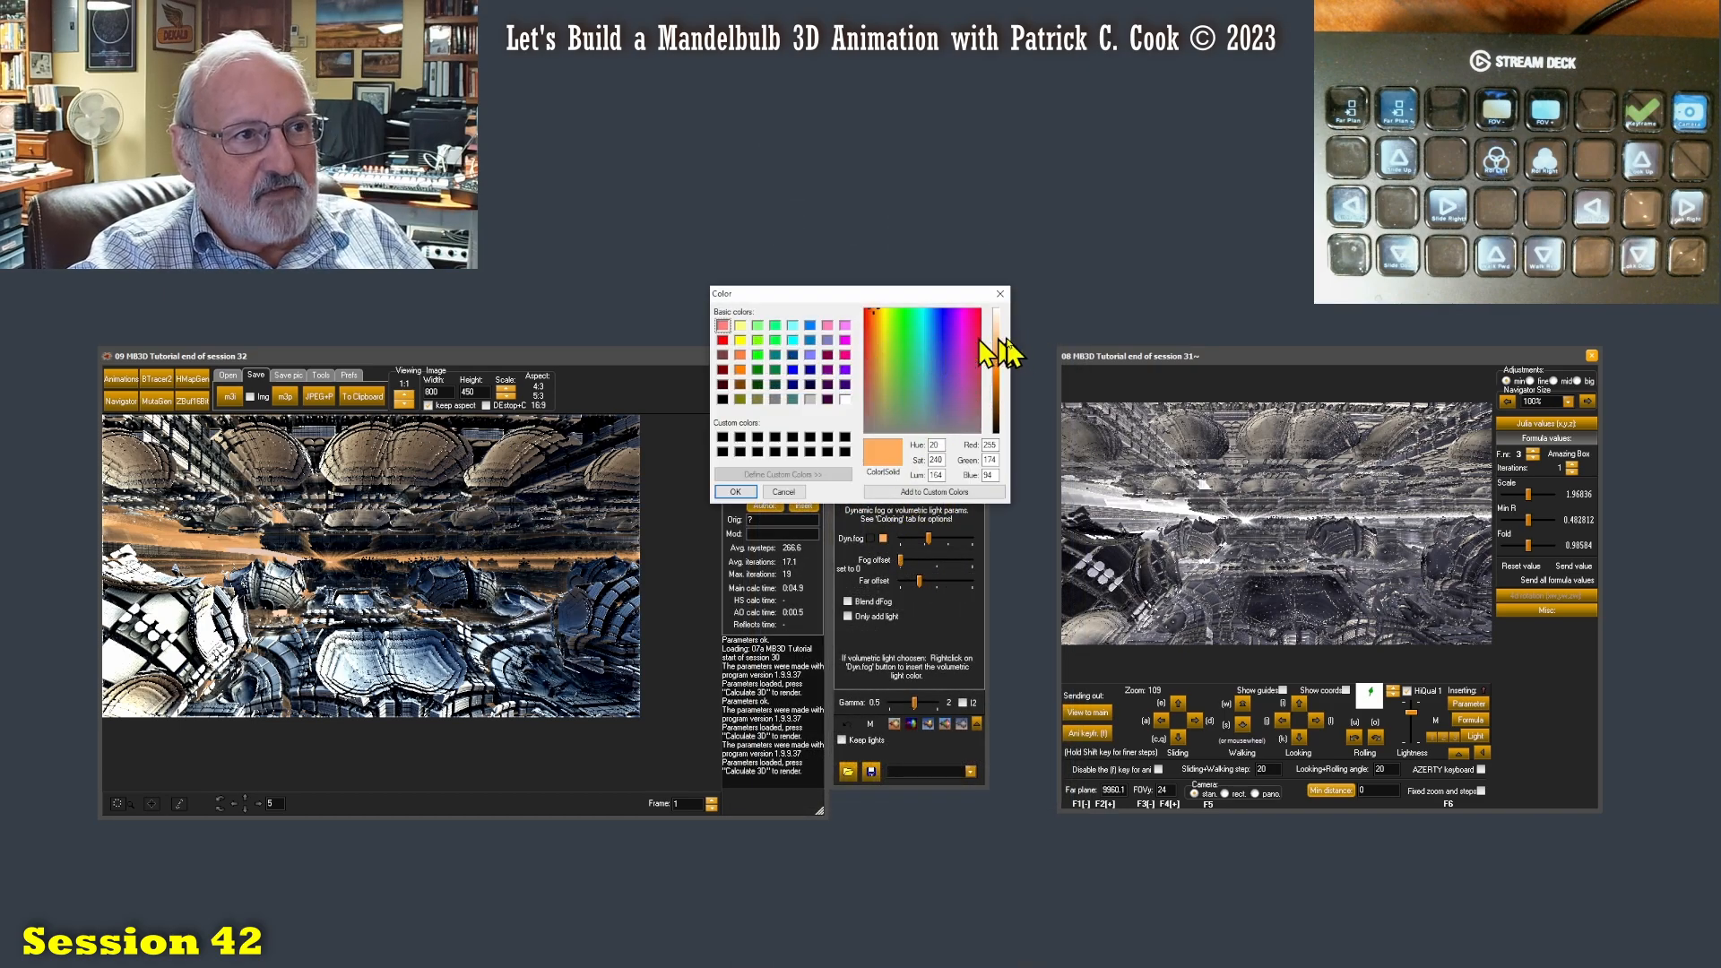
{"action": "left_click_drag", "start_coordinate": [1010, 361], "coordinate": [1009, 353]}
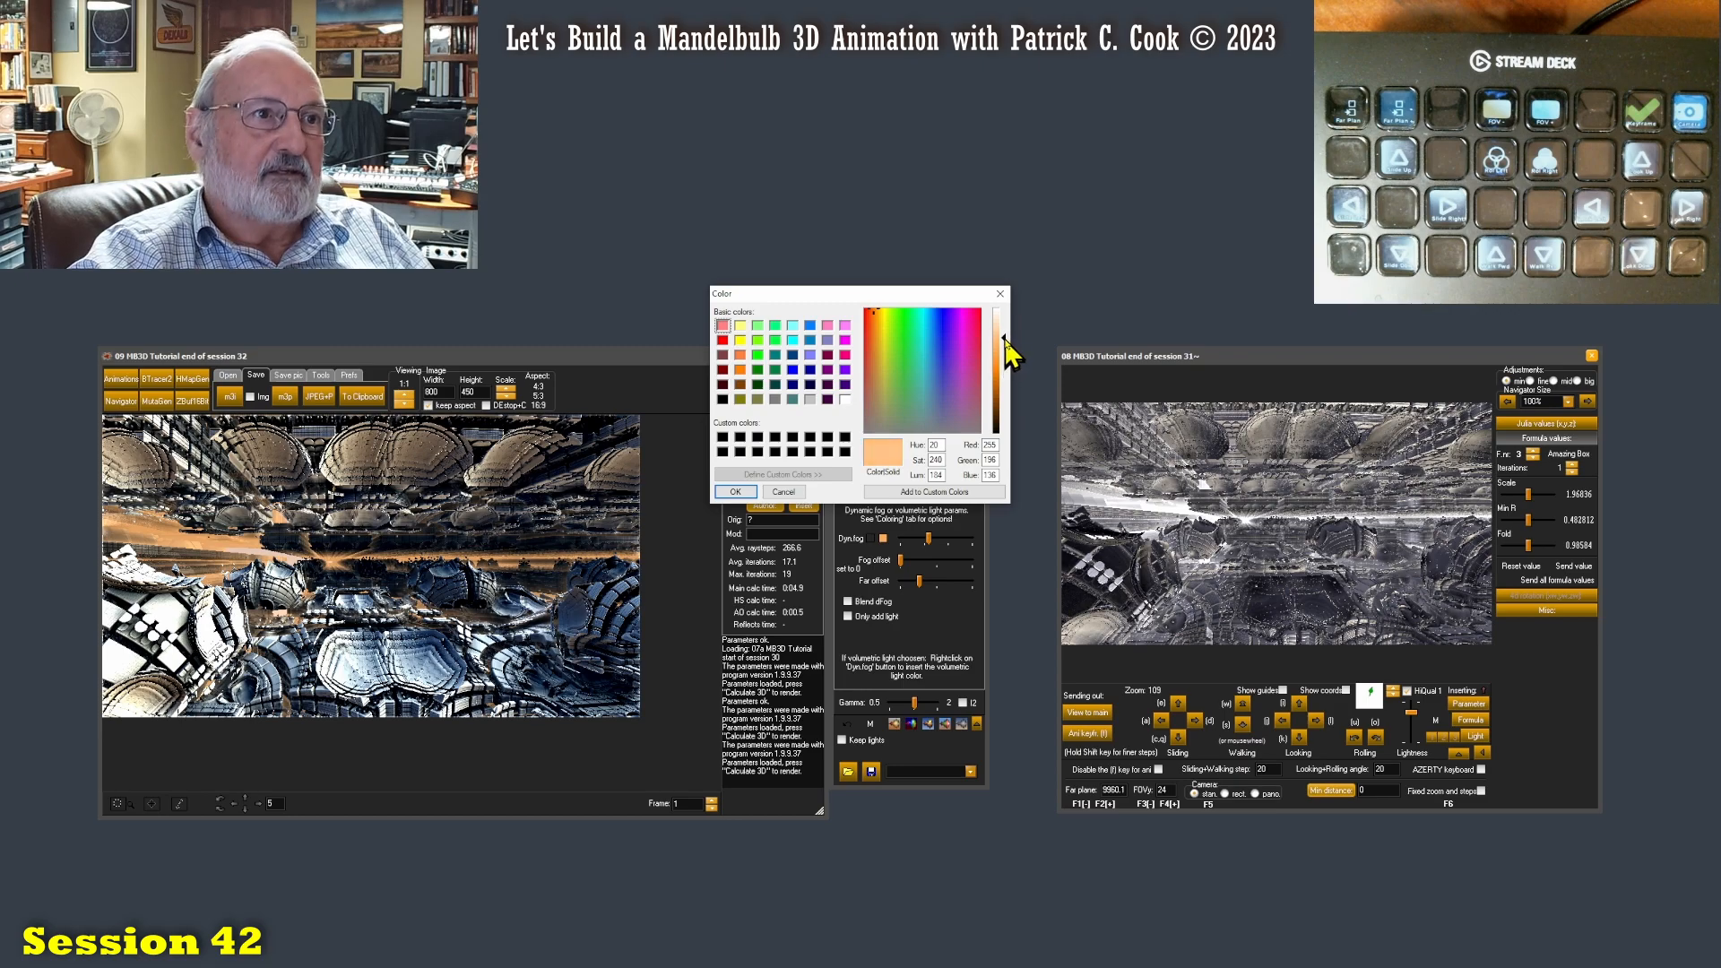
{"action": "left_click", "coordinate": [734, 491]}
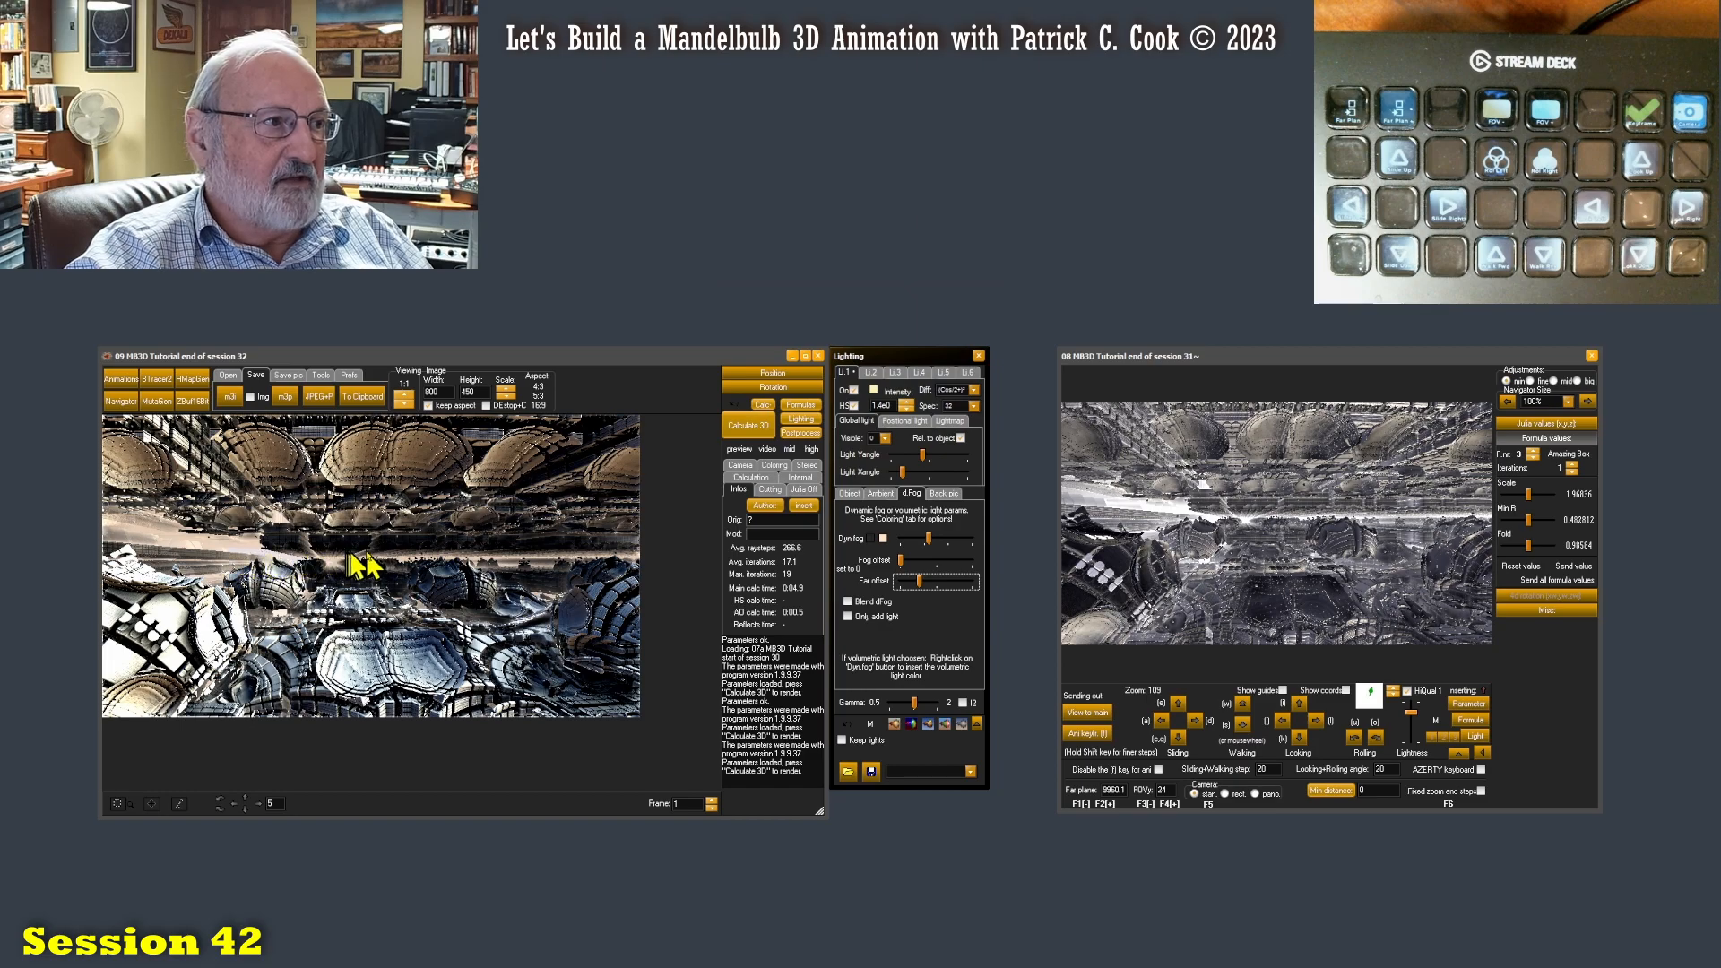
Step: Try a pale blue (196, 196, 255) as the intense dynamic fog color
{"action": "left_click", "coordinate": [884, 538]}
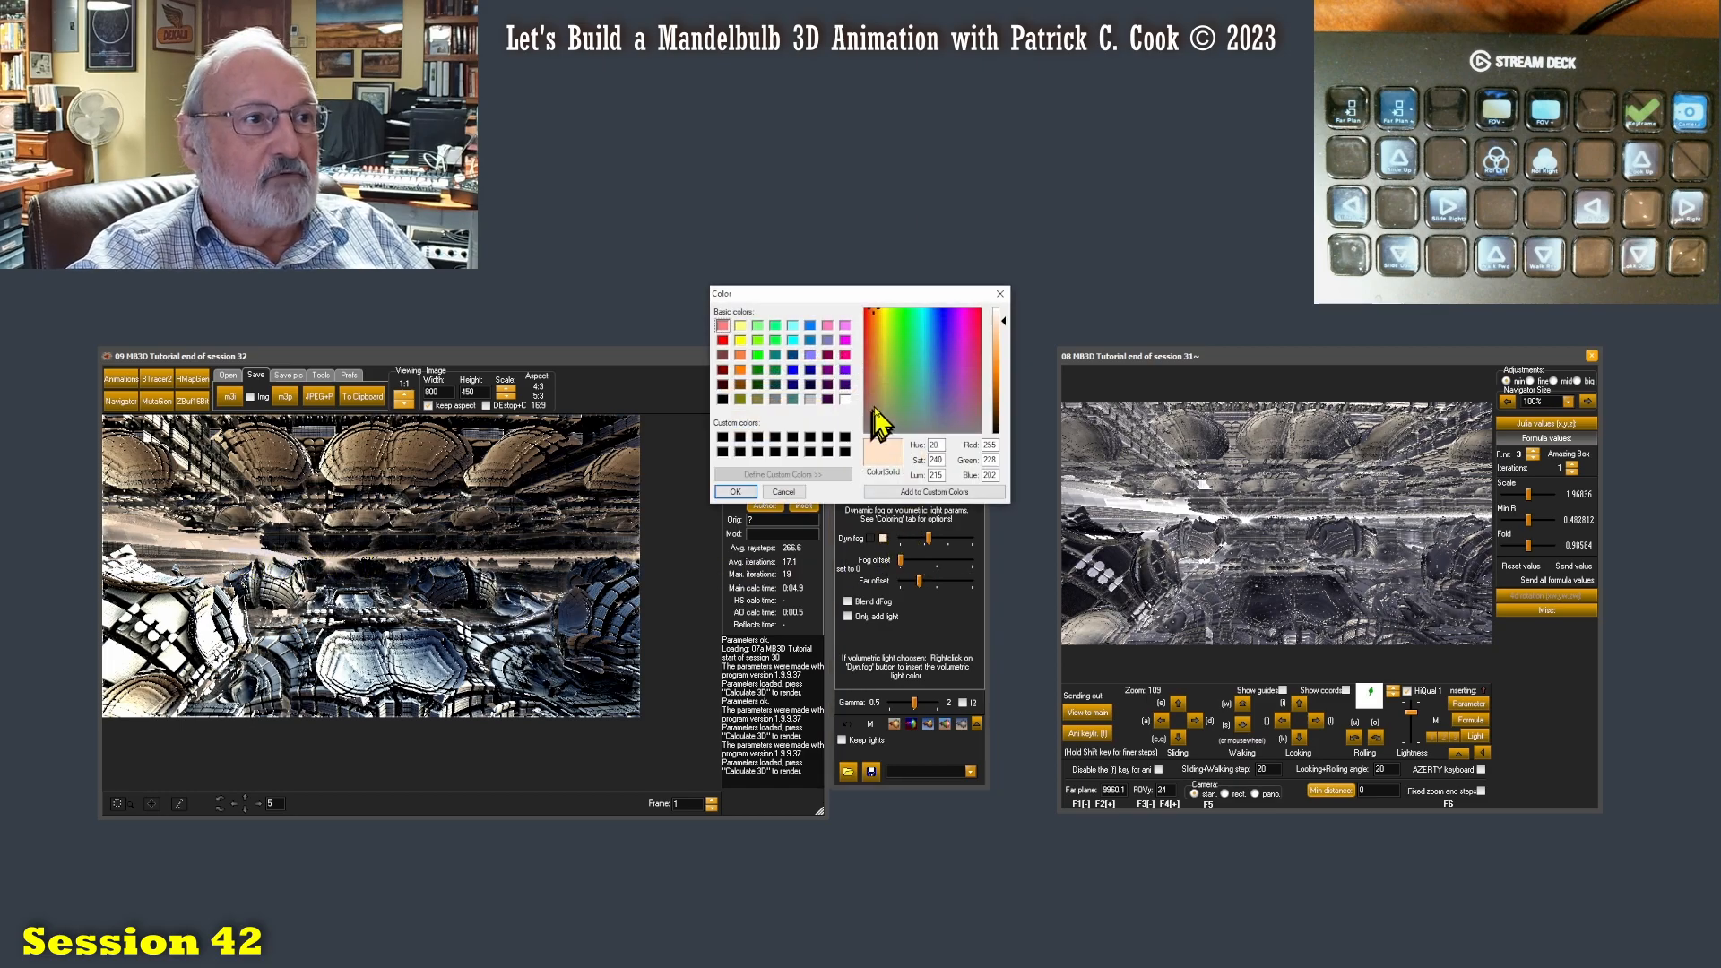
{"action": "left_click", "coordinate": [793, 370]}
{"action": "left_click_drag", "start_coordinate": [1008, 371], "coordinate": [1006, 328]}
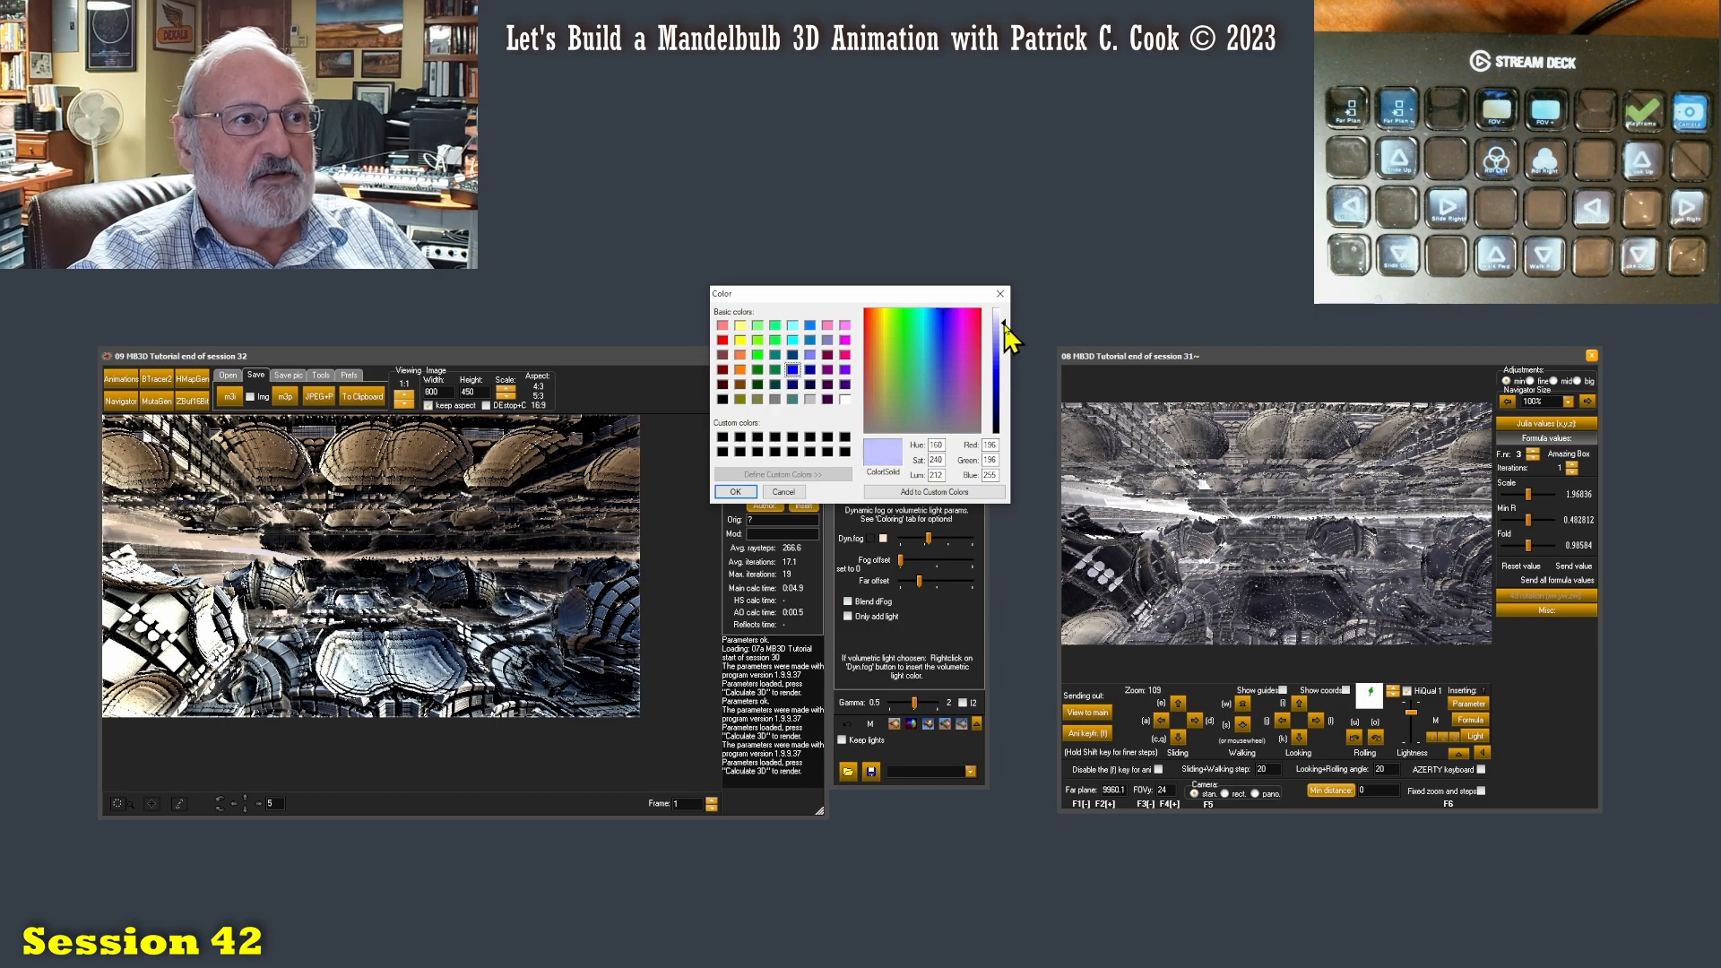
{"action": "left_click", "coordinate": [733, 493]}
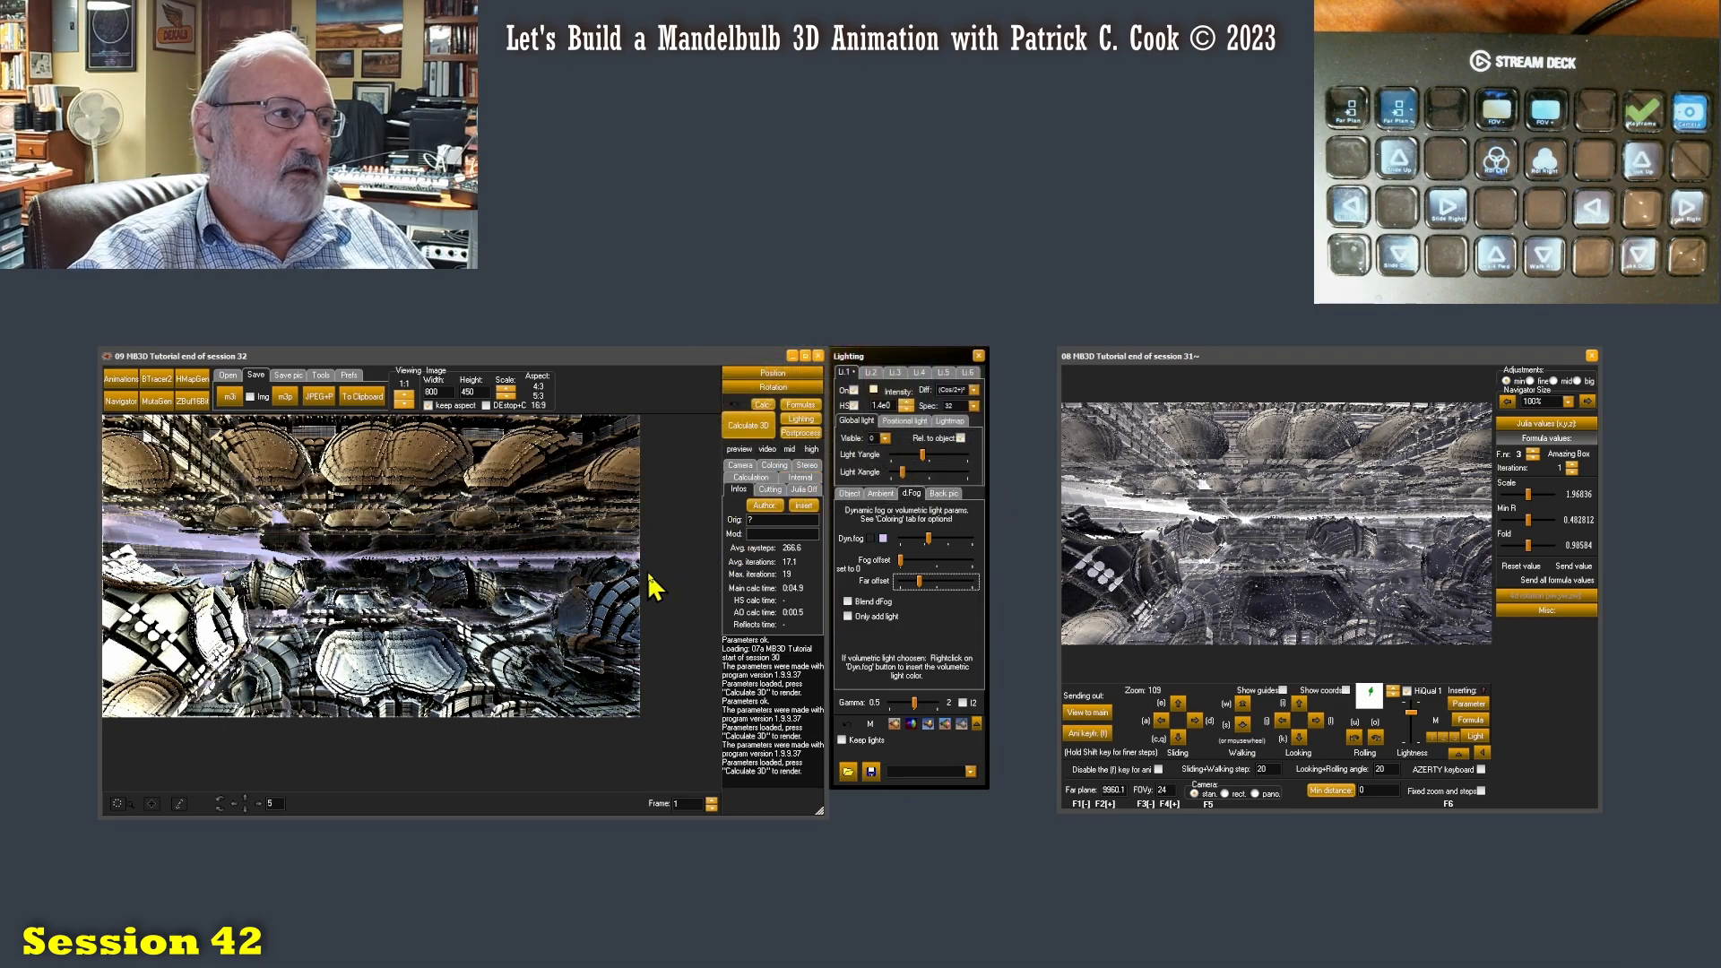
Step: Try pure red (255, 0, 0) as the intense dynamic fog color
{"action": "left_click", "coordinate": [884, 538]}
{"action": "left_click", "coordinate": [722, 340]}
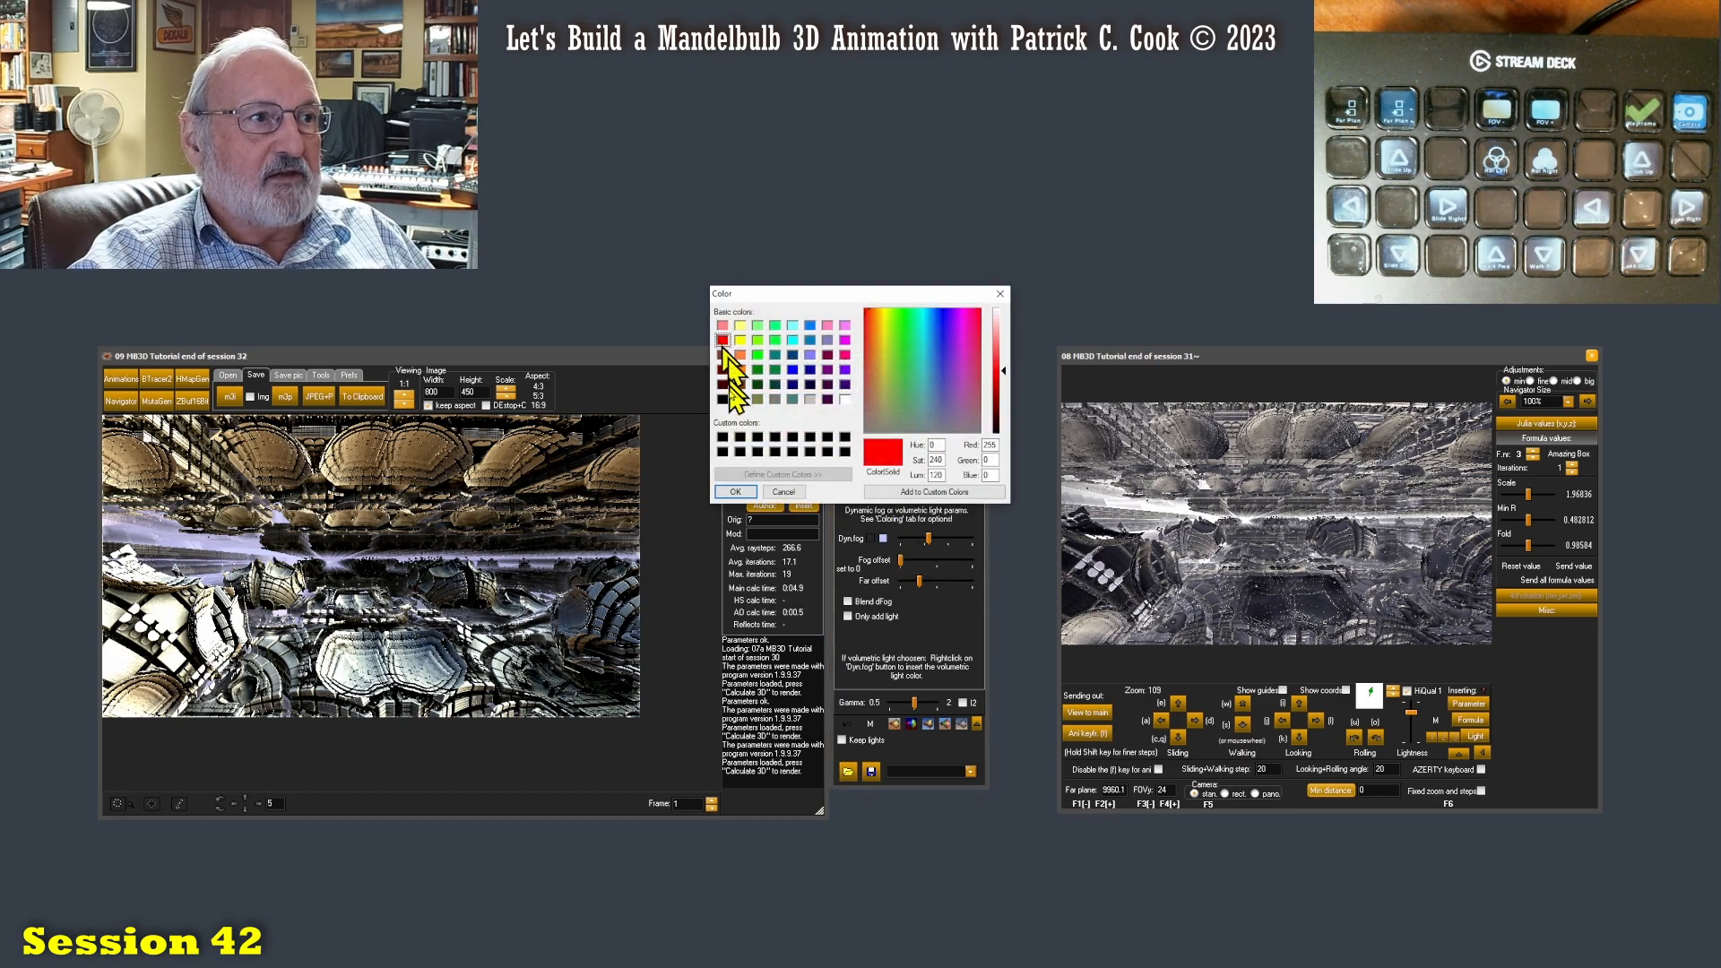
{"action": "left_click", "coordinate": [733, 493]}
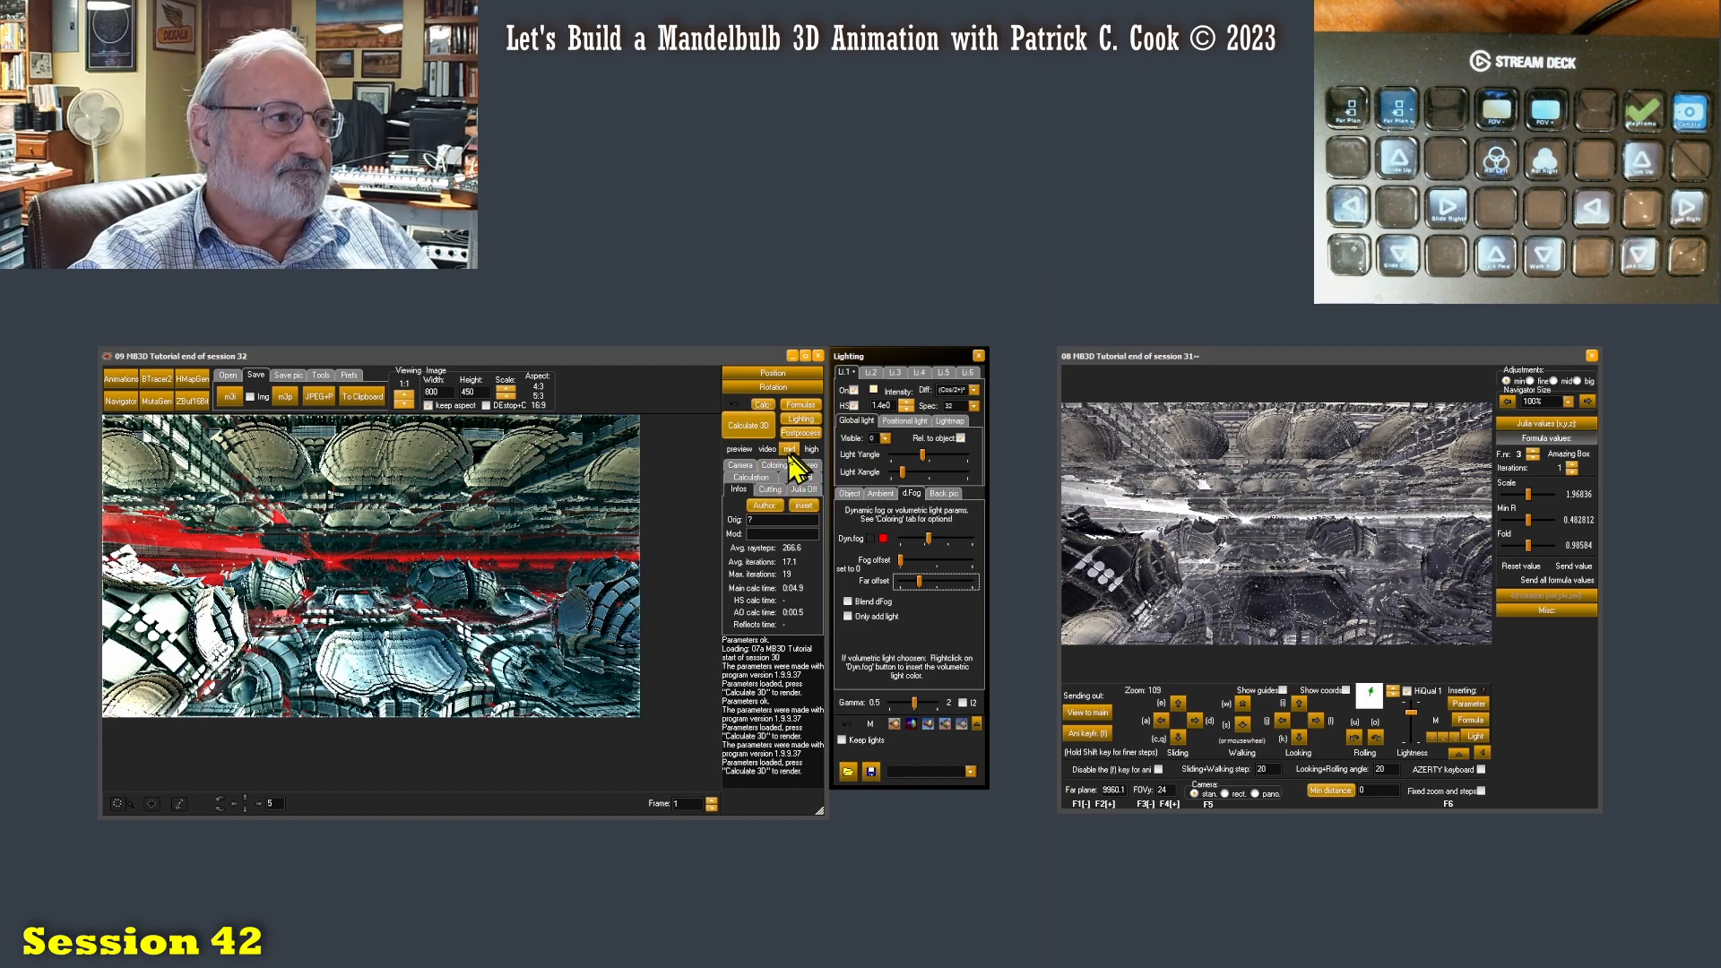
Step: Set the intense dynamic fog color to a lightened orange, about (255, 167, 79)
{"action": "left_click", "coordinate": [883, 538]}
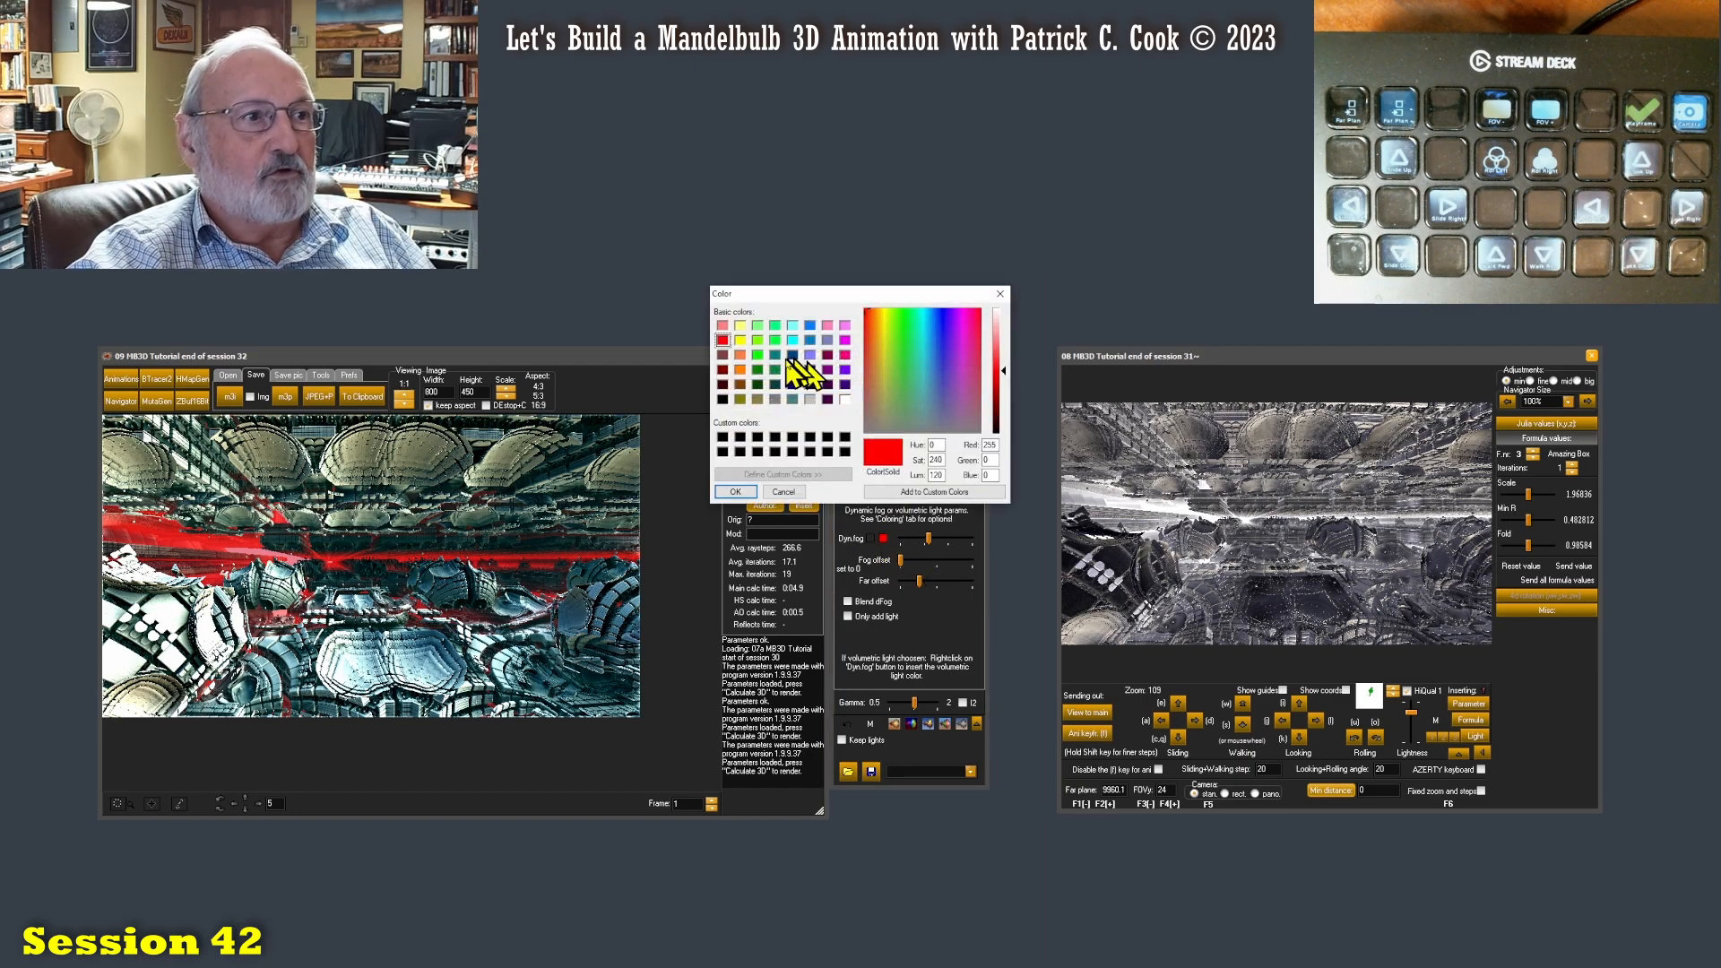
{"action": "left_click", "coordinate": [739, 370]}
{"action": "left_click_drag", "start_coordinate": [1005, 370], "coordinate": [1005, 344]}
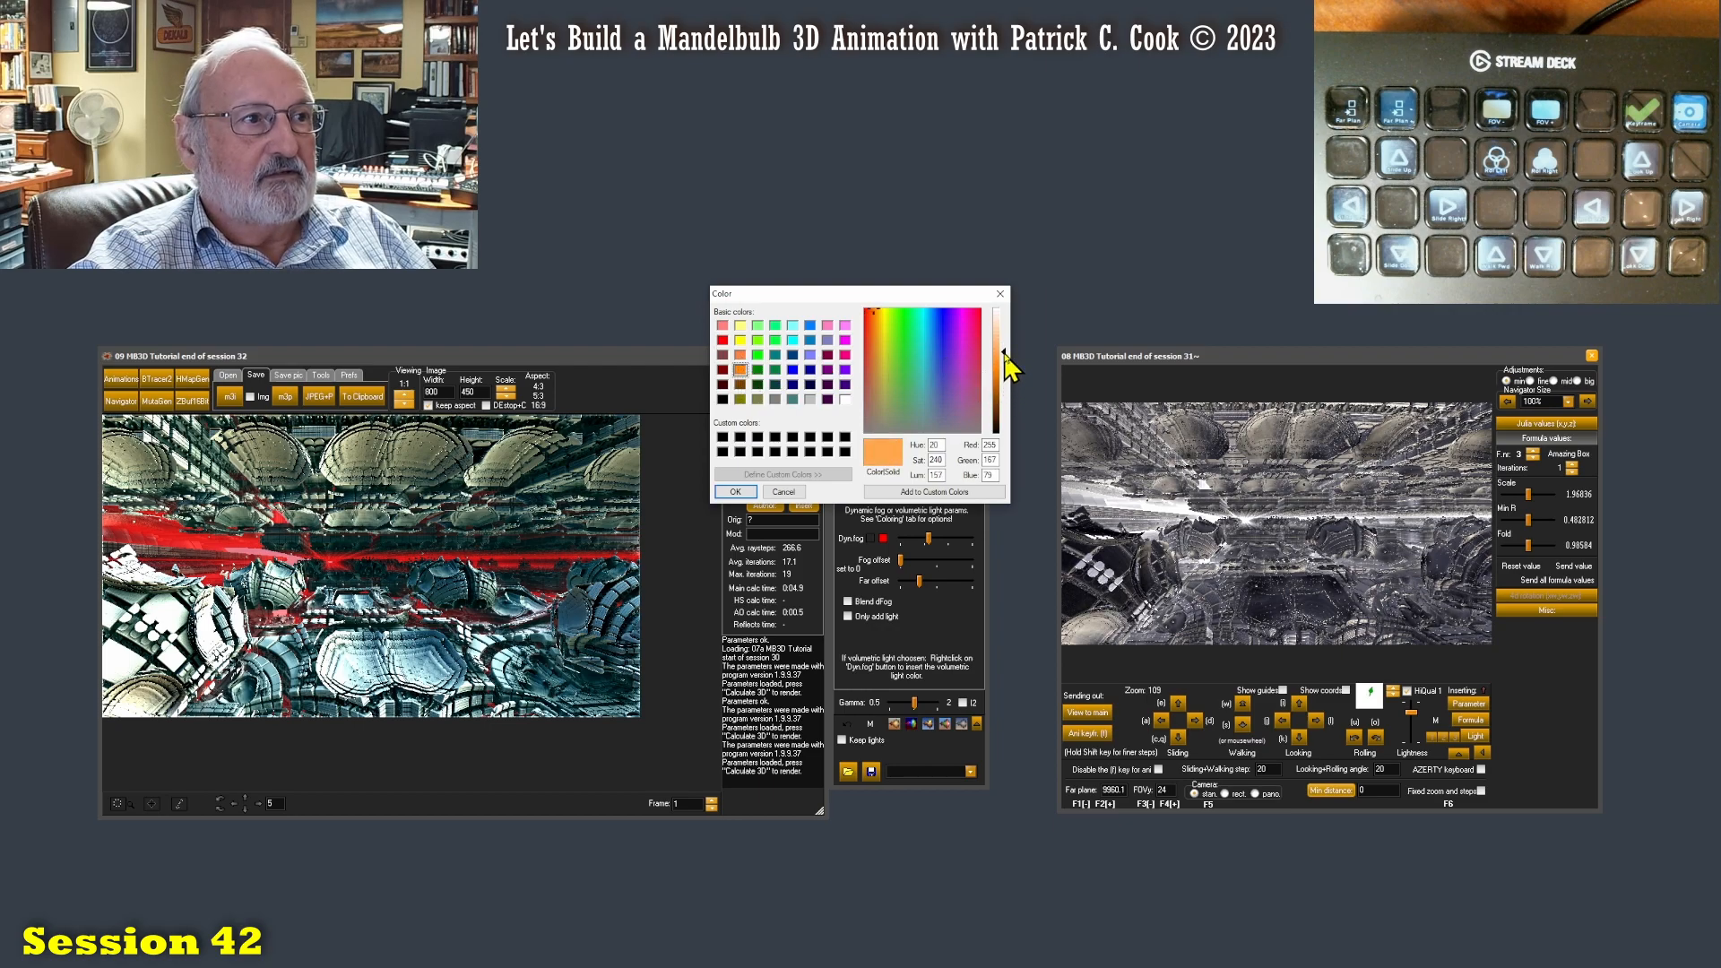
{"action": "left_click", "coordinate": [735, 492]}
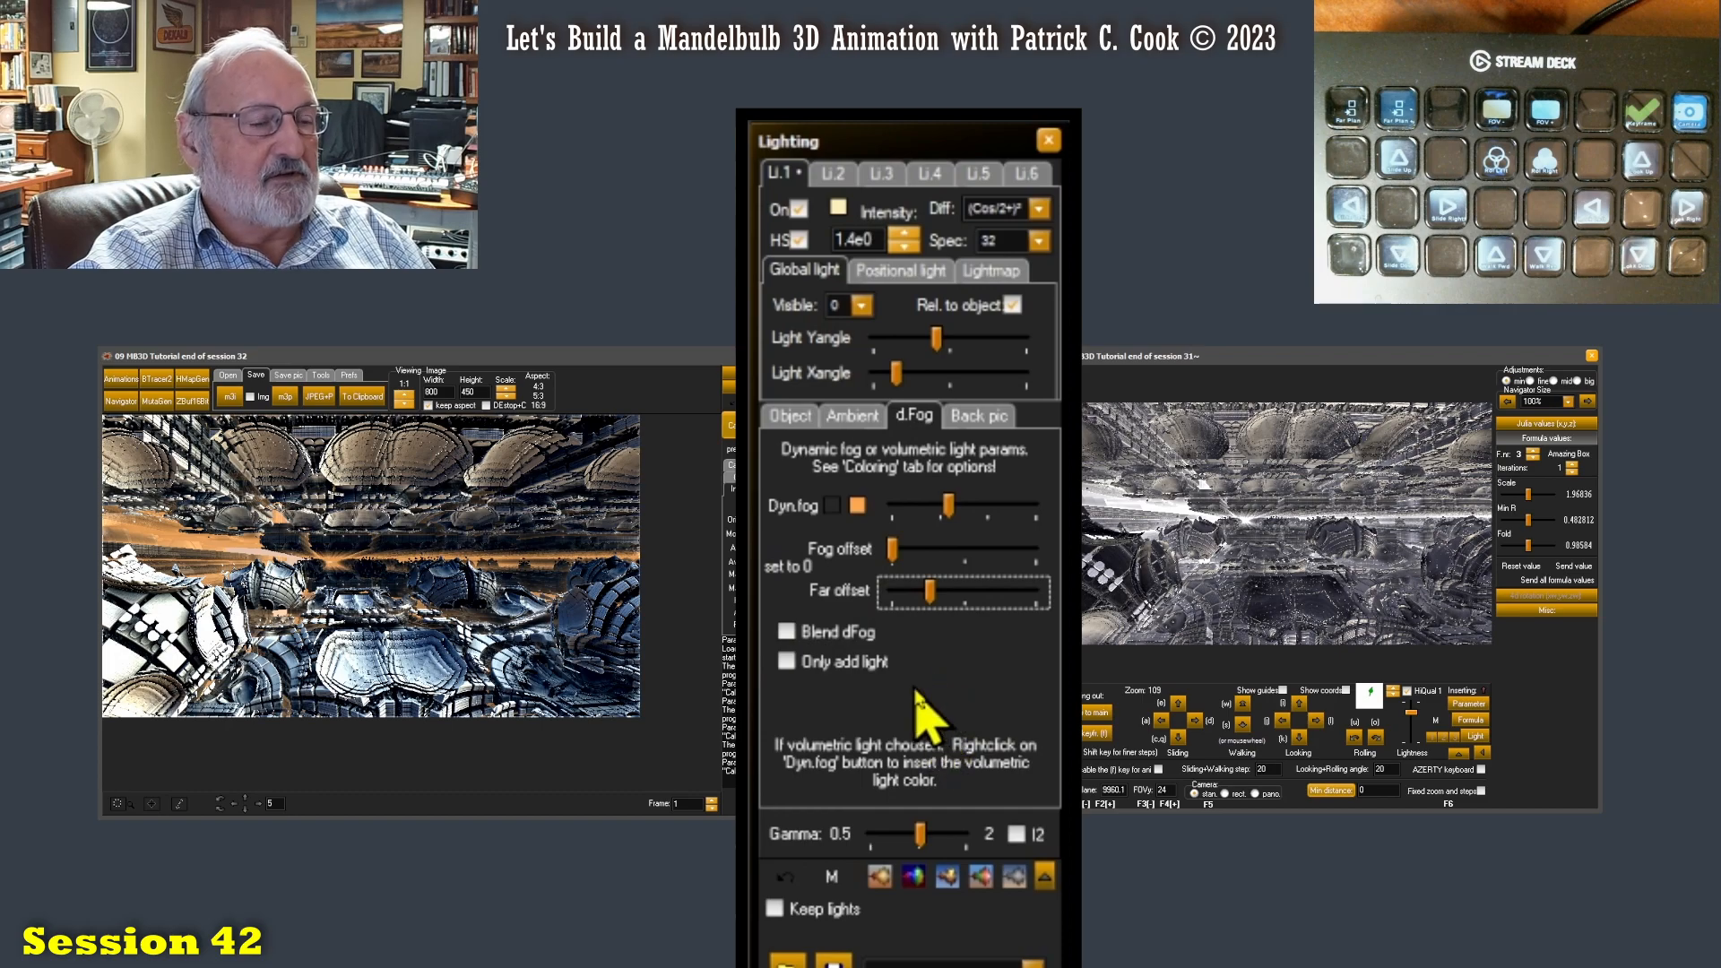
Step: Try the Blend dFog option, switch it off again, and enable Only add light for the dynamic fog
{"action": "left_click", "coordinate": [787, 632]}
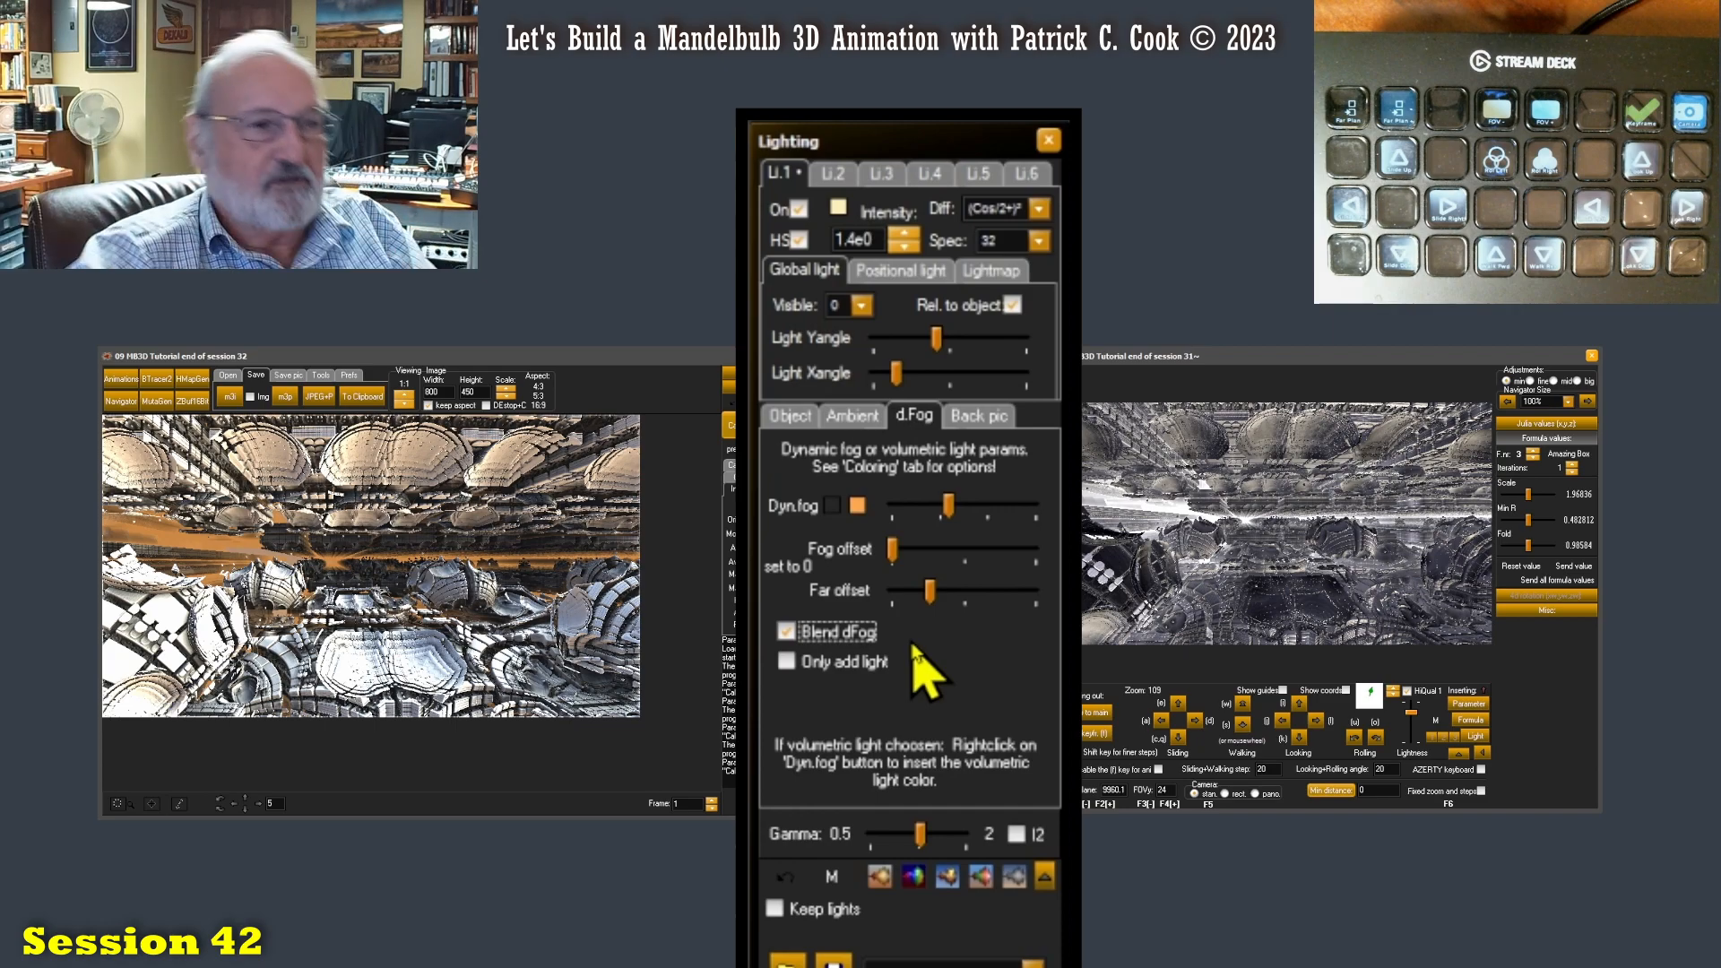
{"action": "left_click", "coordinate": [786, 631]}
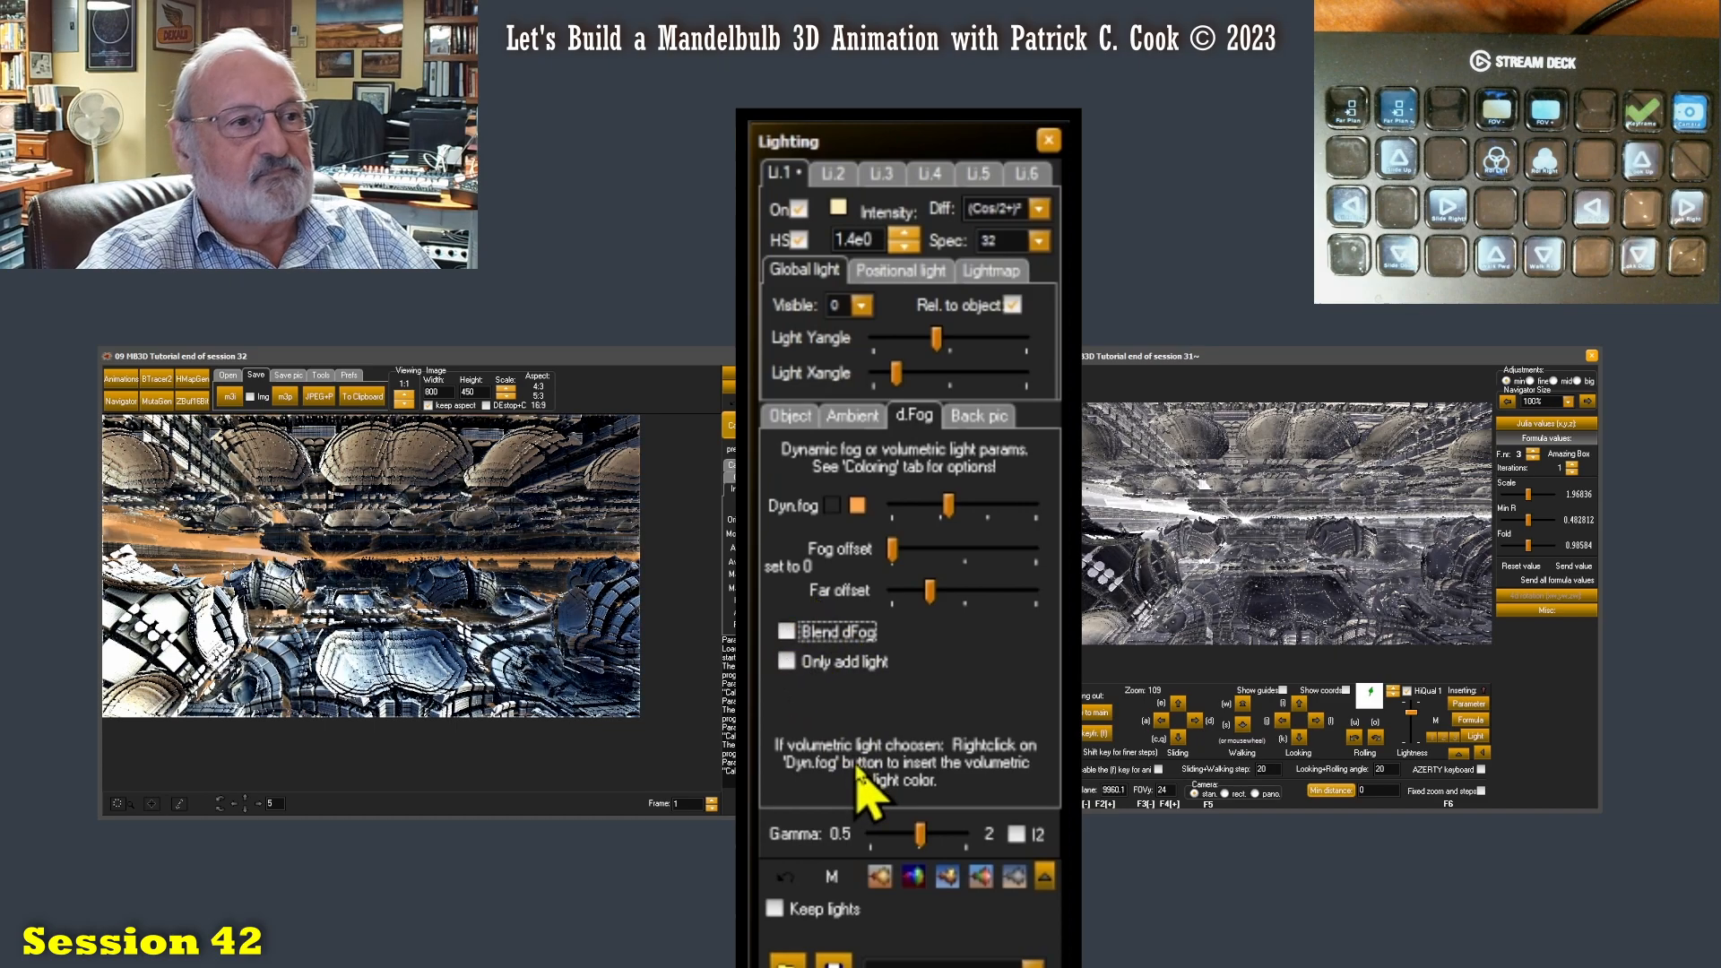
{"action": "left_click", "coordinate": [787, 661]}
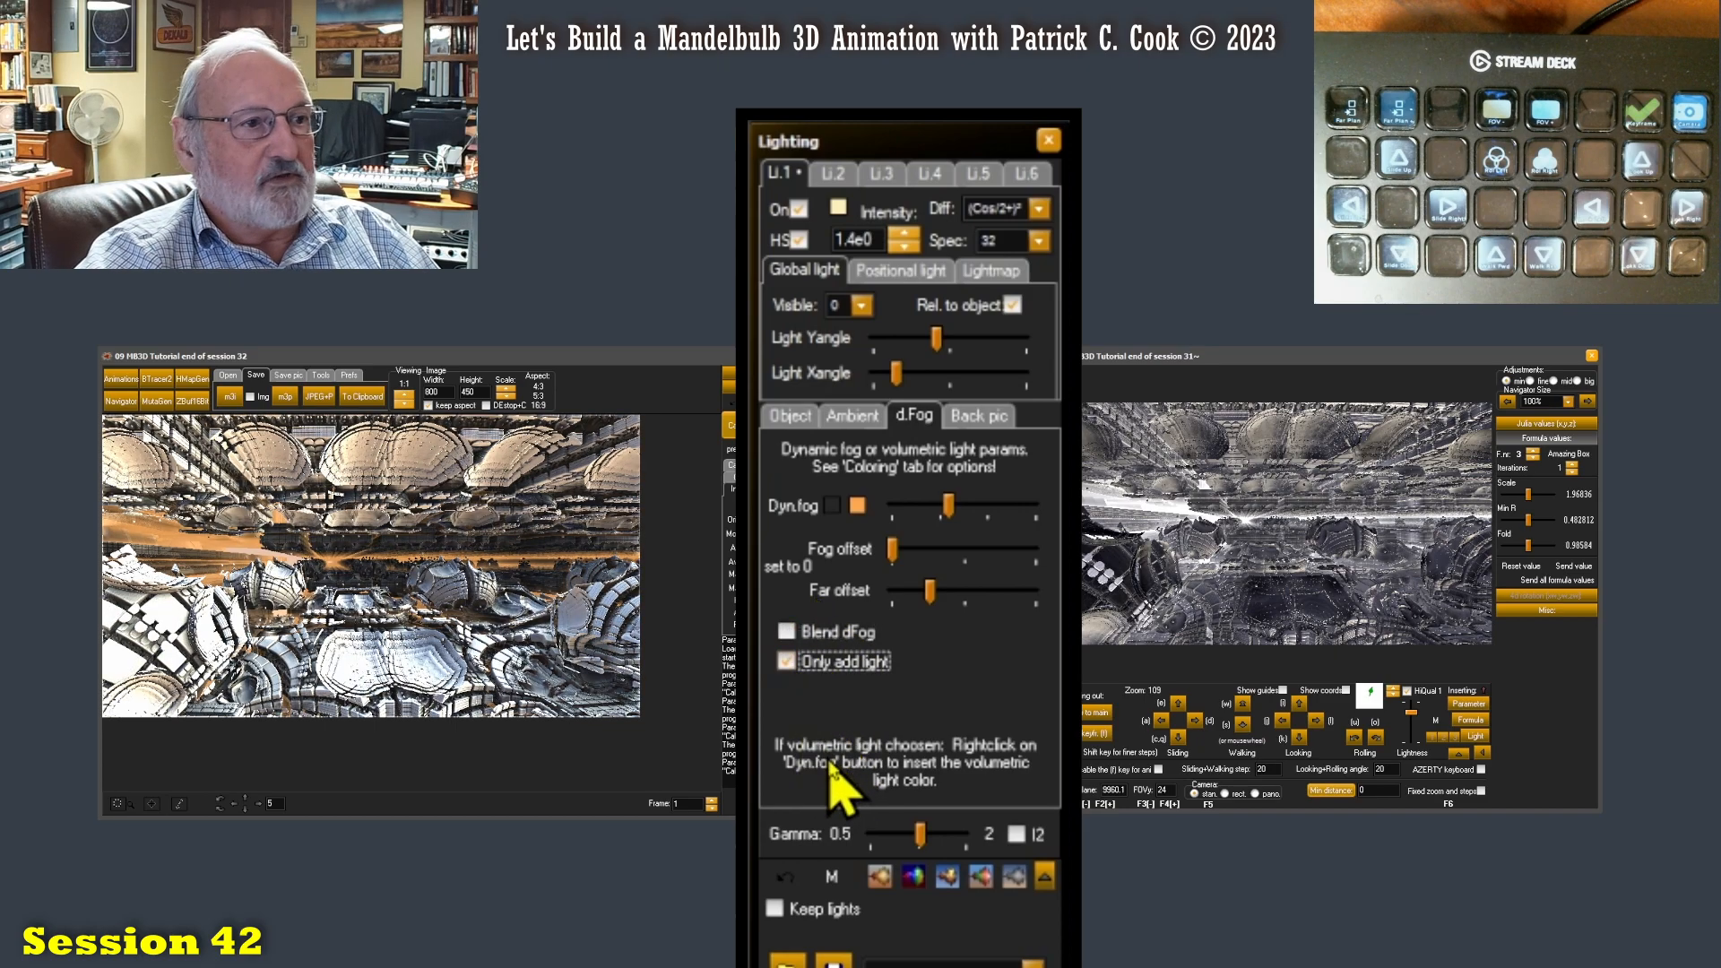